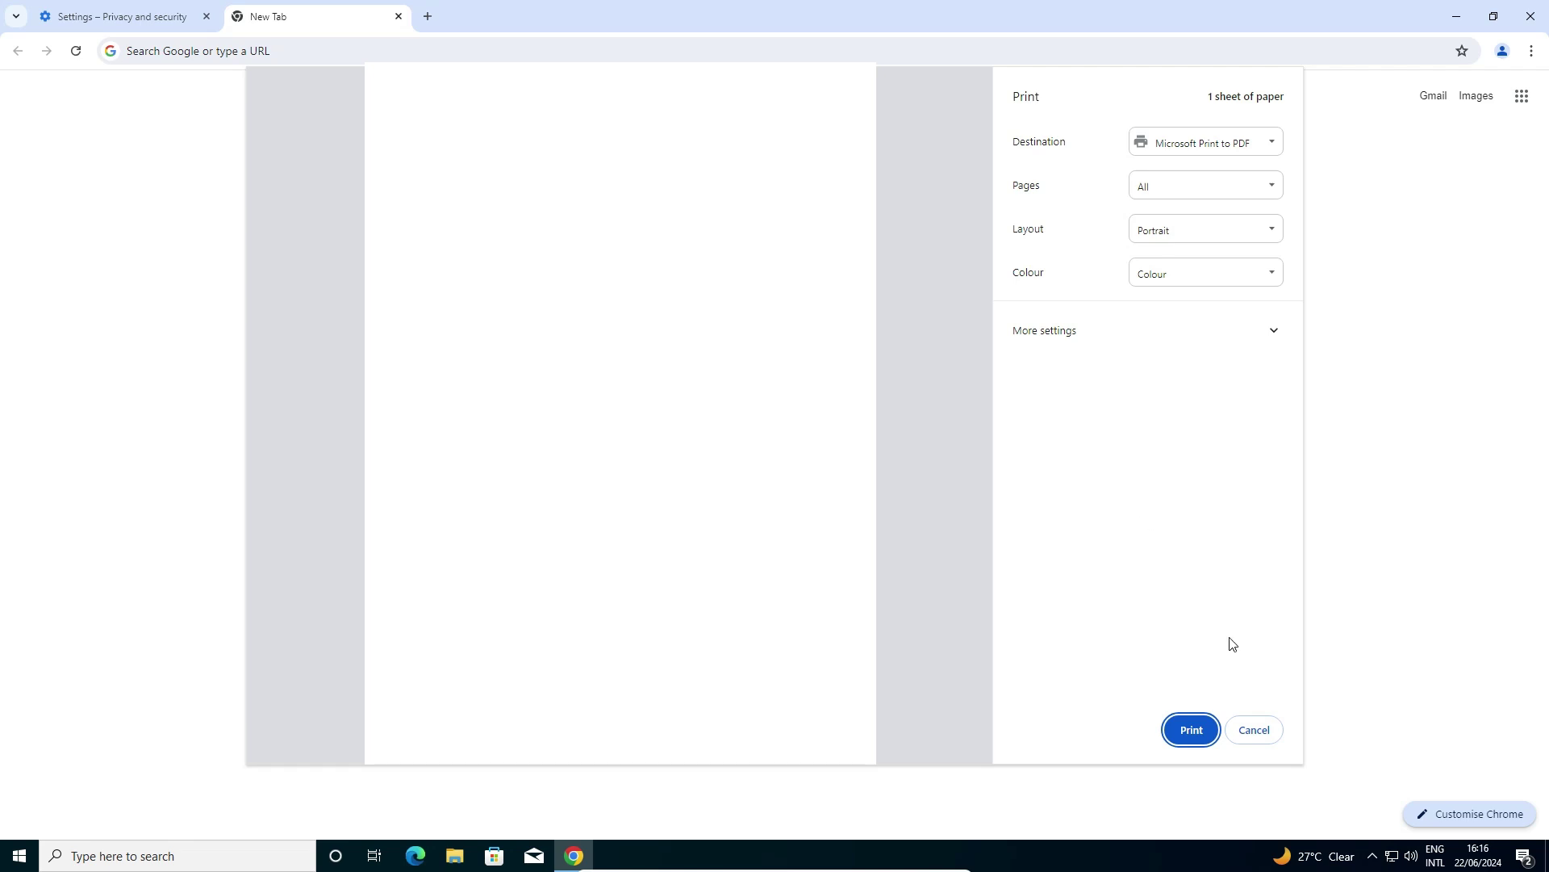
# Close the print preview and open the advanced options for deleting browsing data
pyautogui.click(1254, 731)
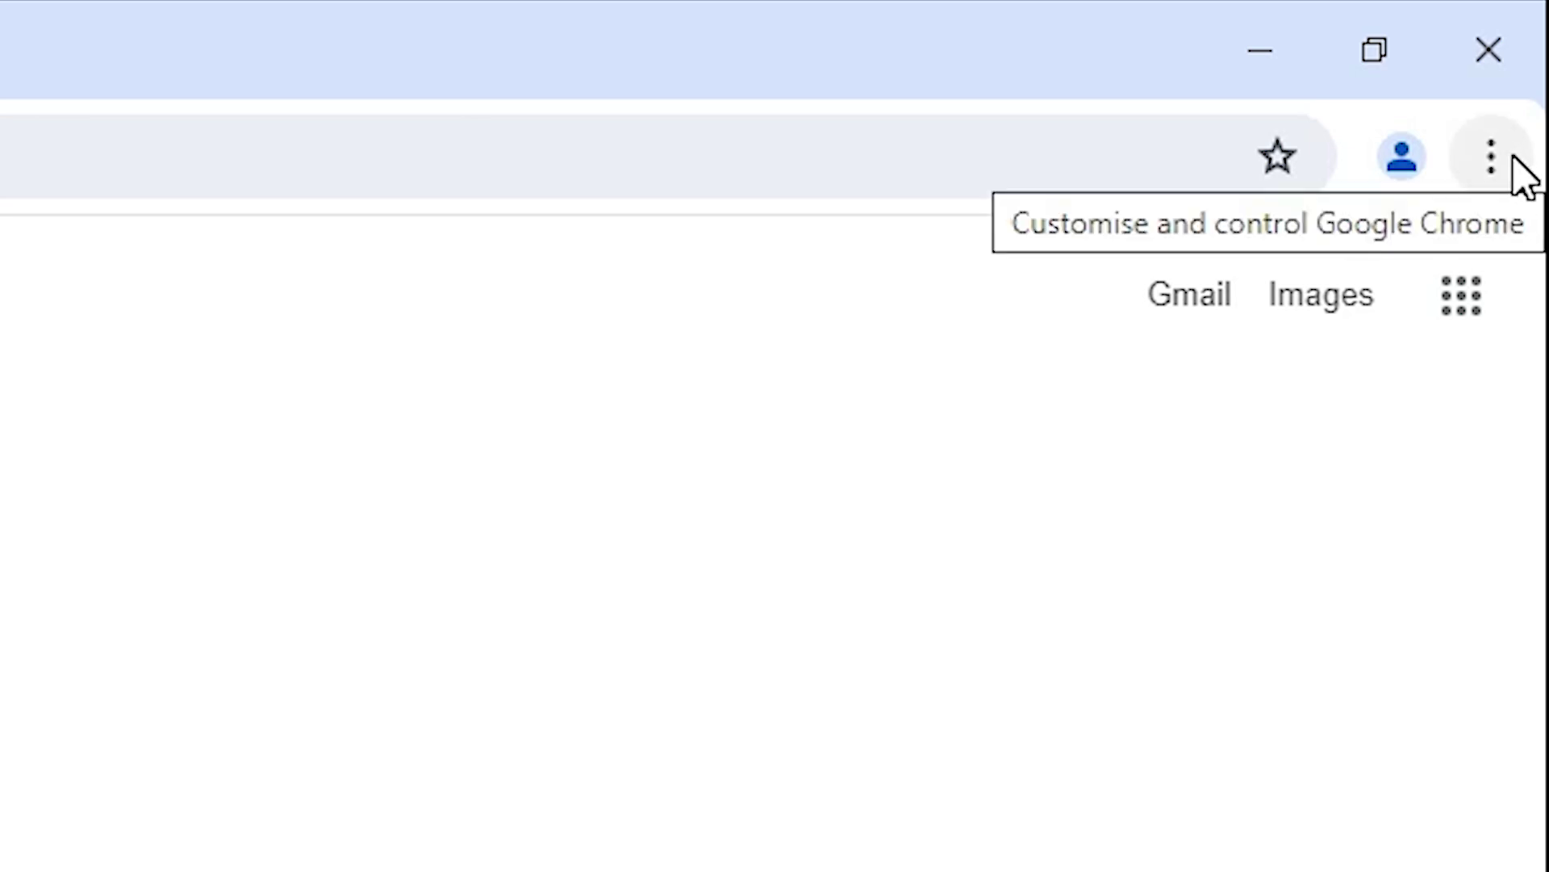
pyautogui.click(1512, 160)
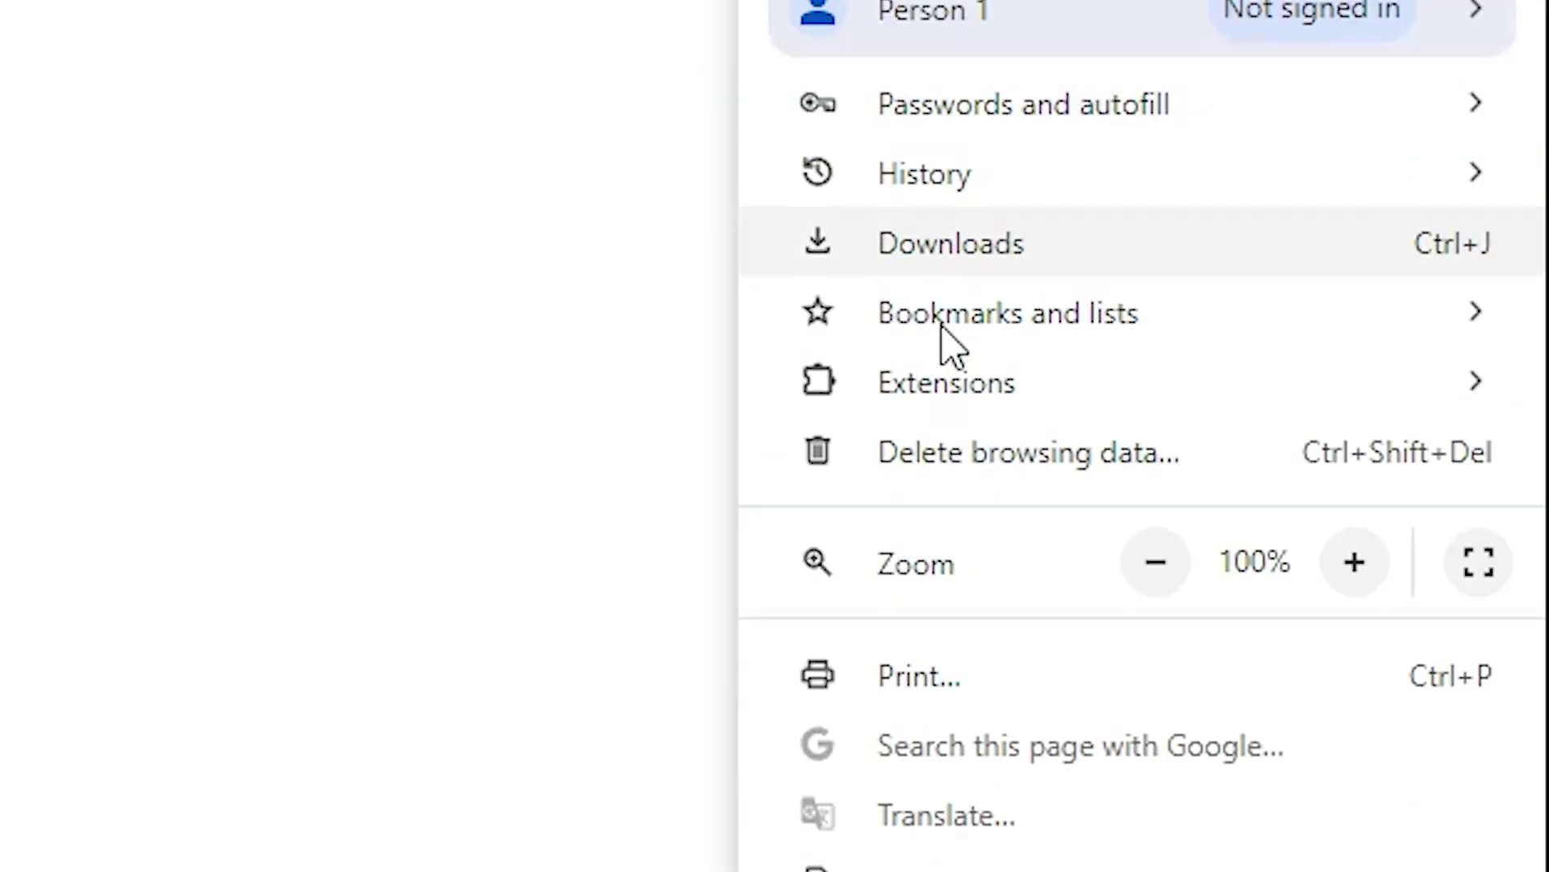
pyautogui.click(1038, 459)
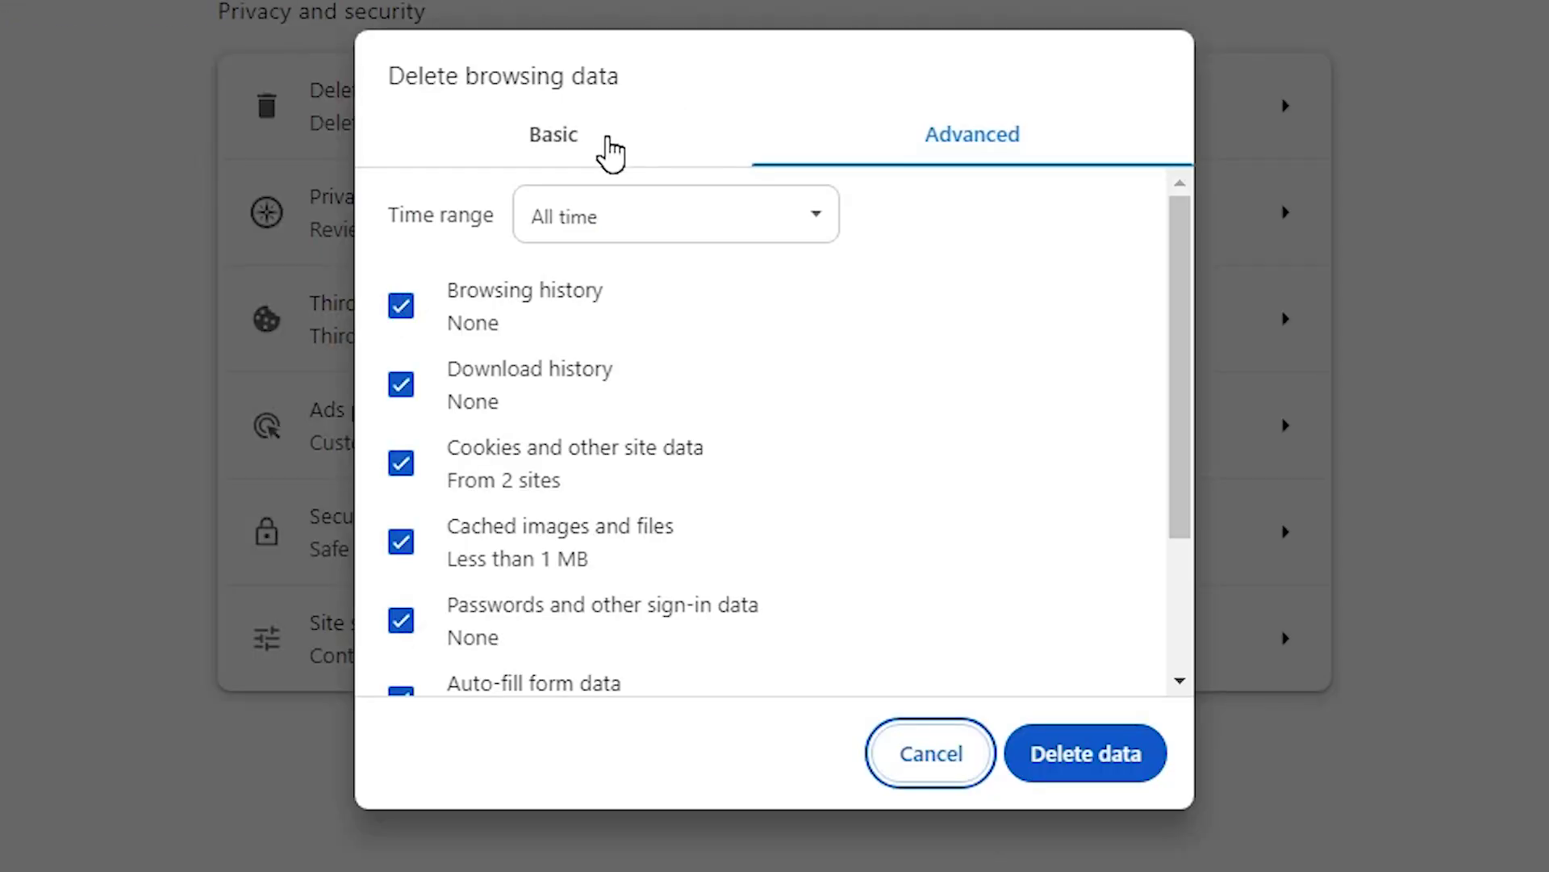
pyautogui.click(540, 144)
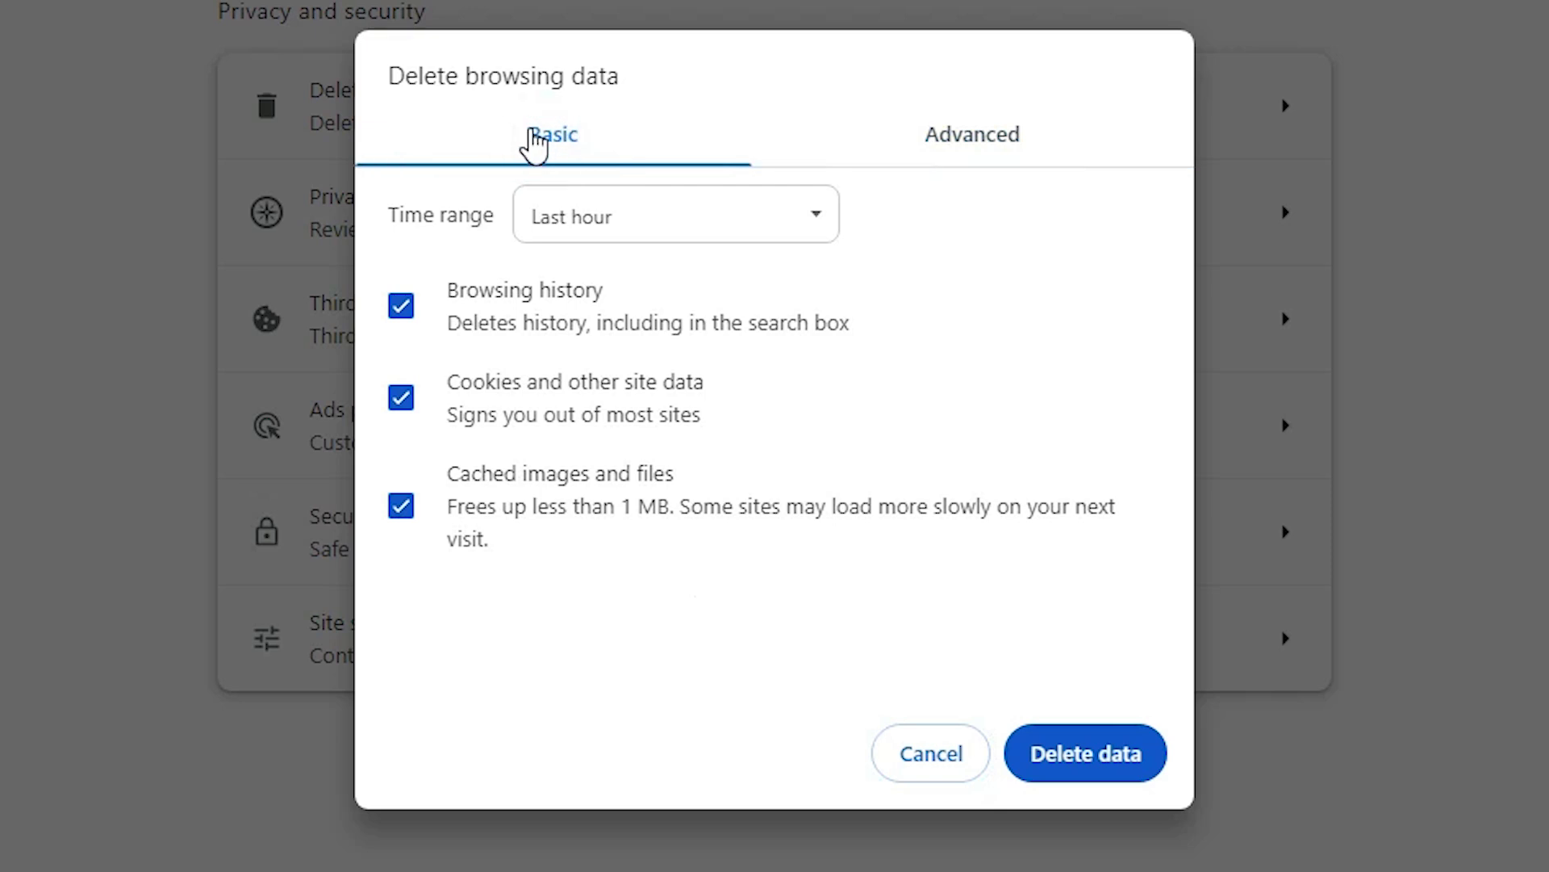
pyautogui.click(997, 147)
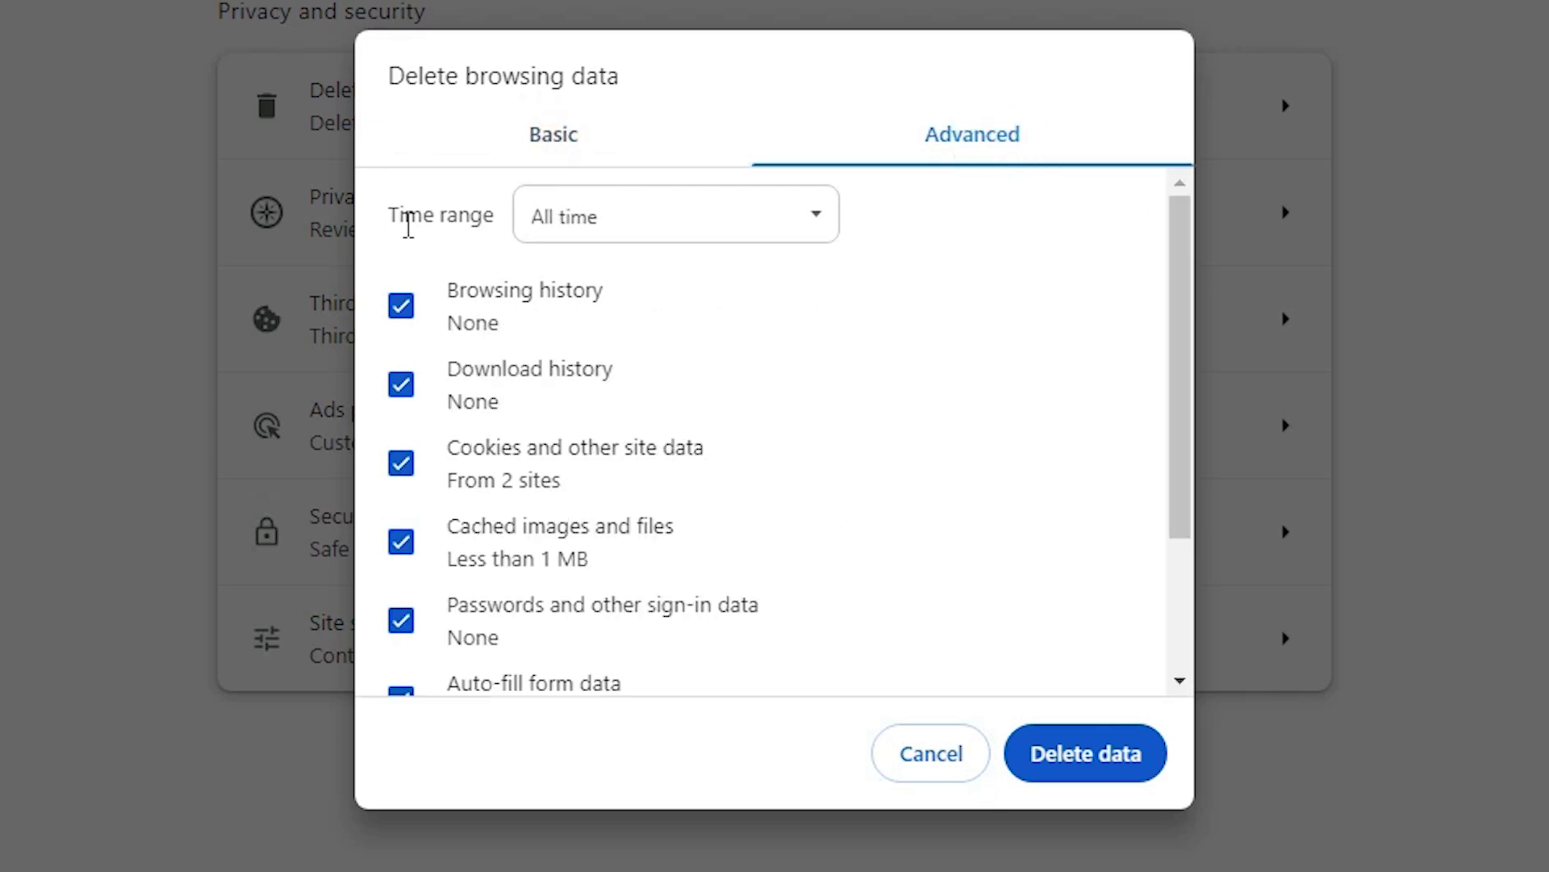
# Delete all the selected browsing data types with the time range set to All time
pyautogui.click(575, 218)
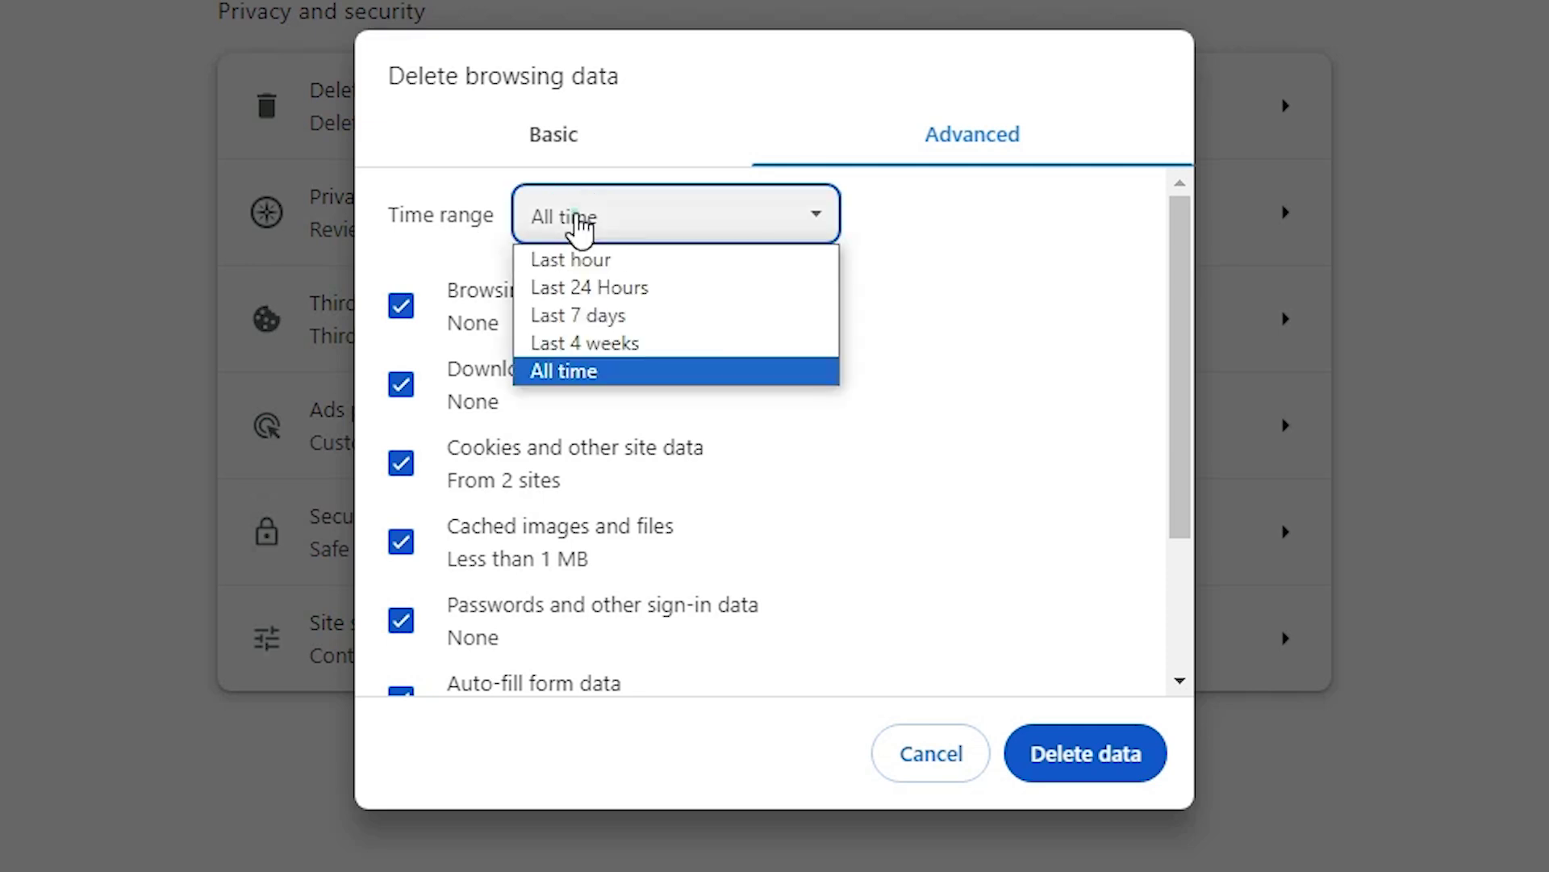
pyautogui.click(595, 377)
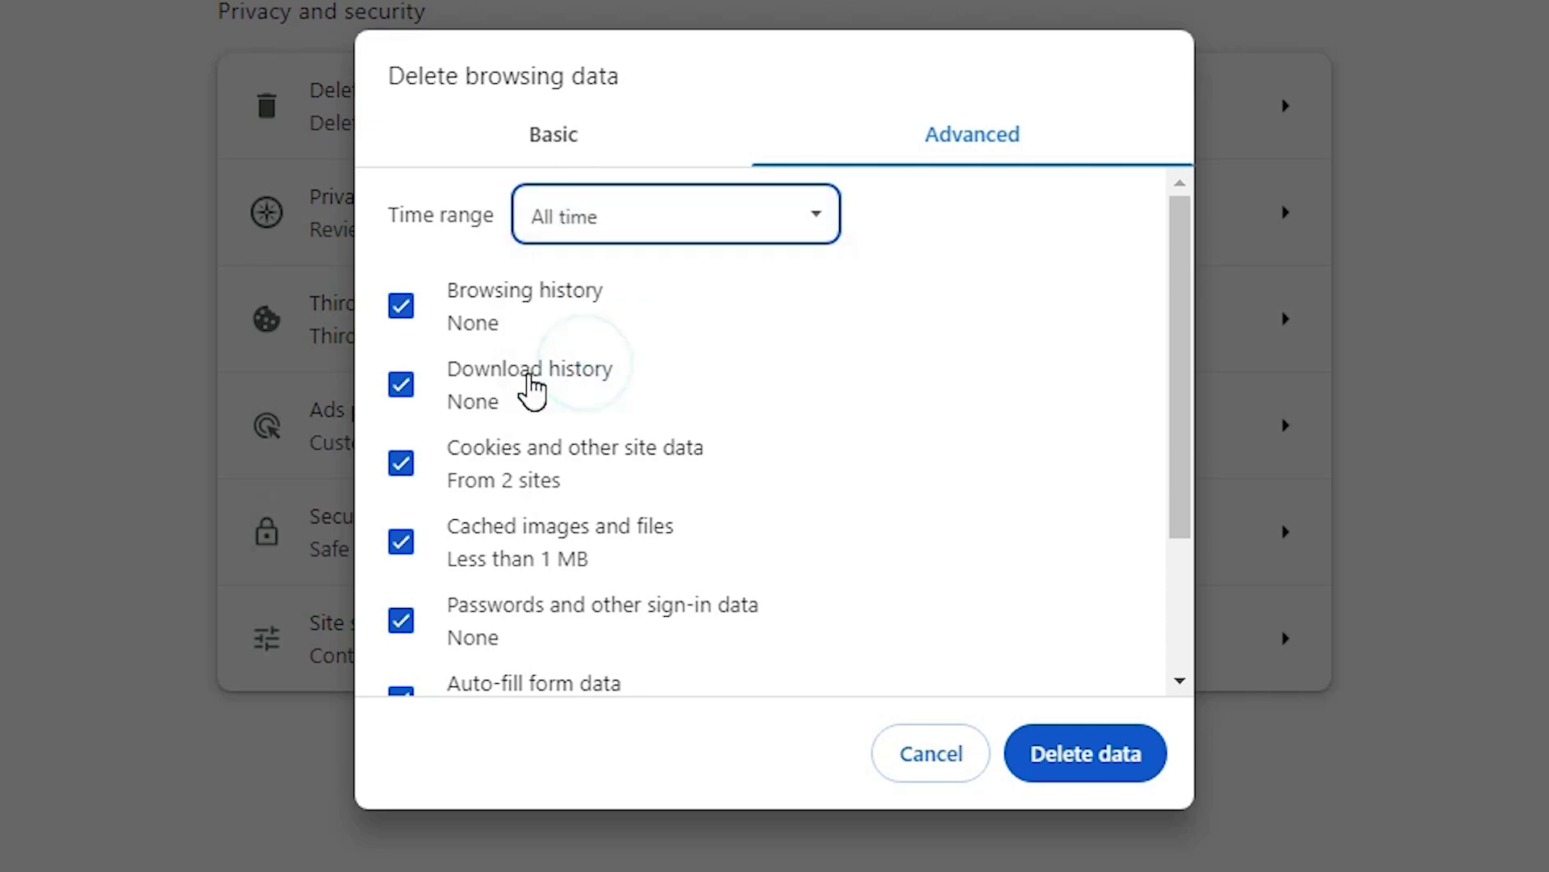
pyautogui.scroll(-2, 532, 387)
pyautogui.scroll(-1, 533, 387)
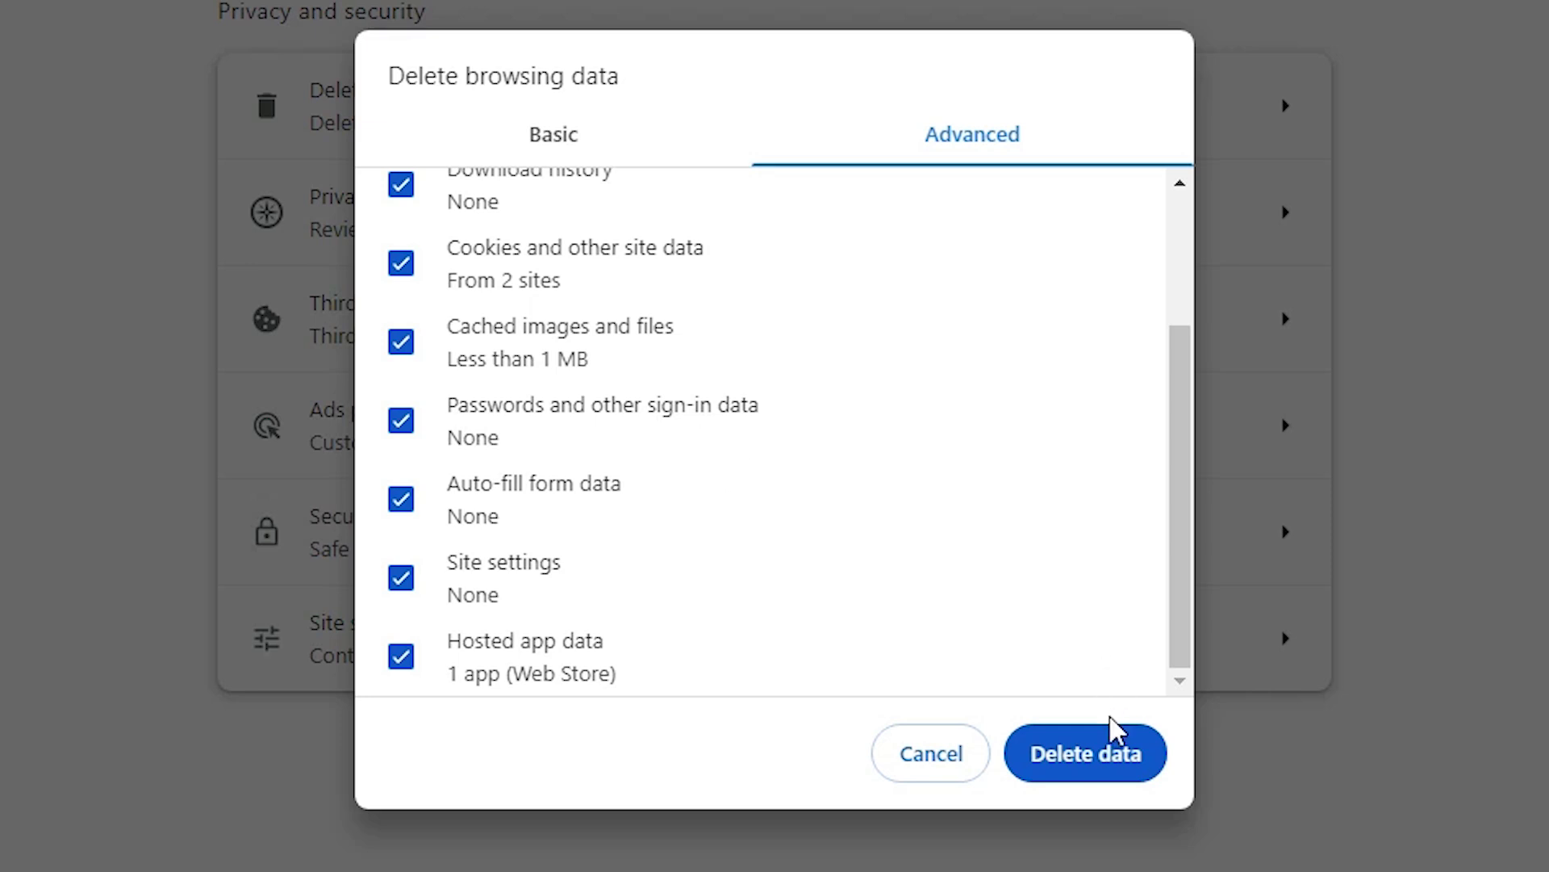
pyautogui.click(1105, 751)
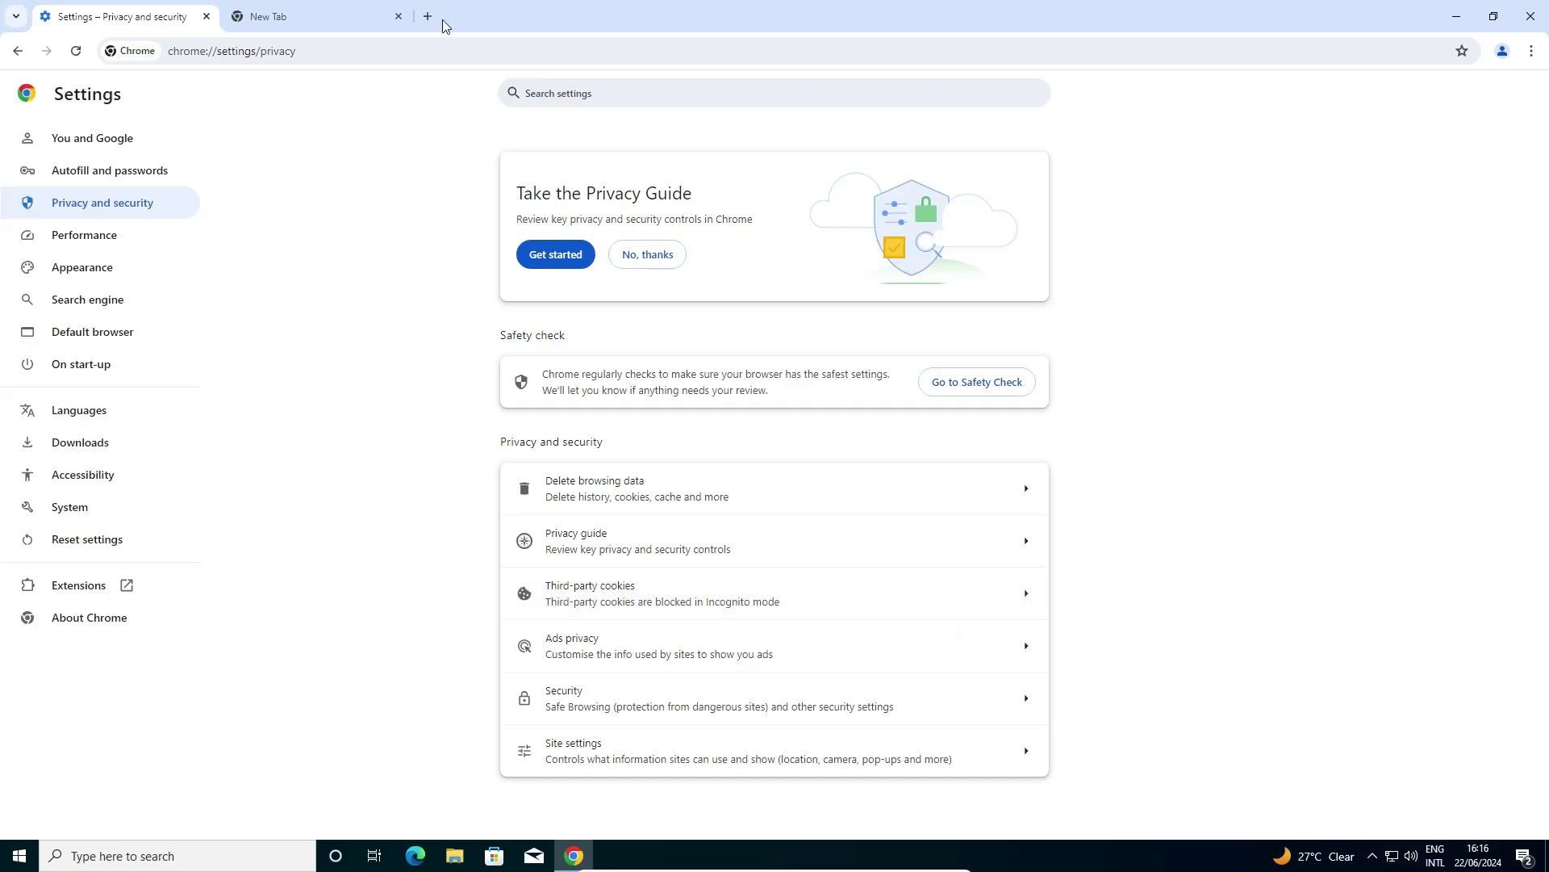
# Test the print preview on the New Tab page, then cancel it without printing
pyautogui.click(322, 24)
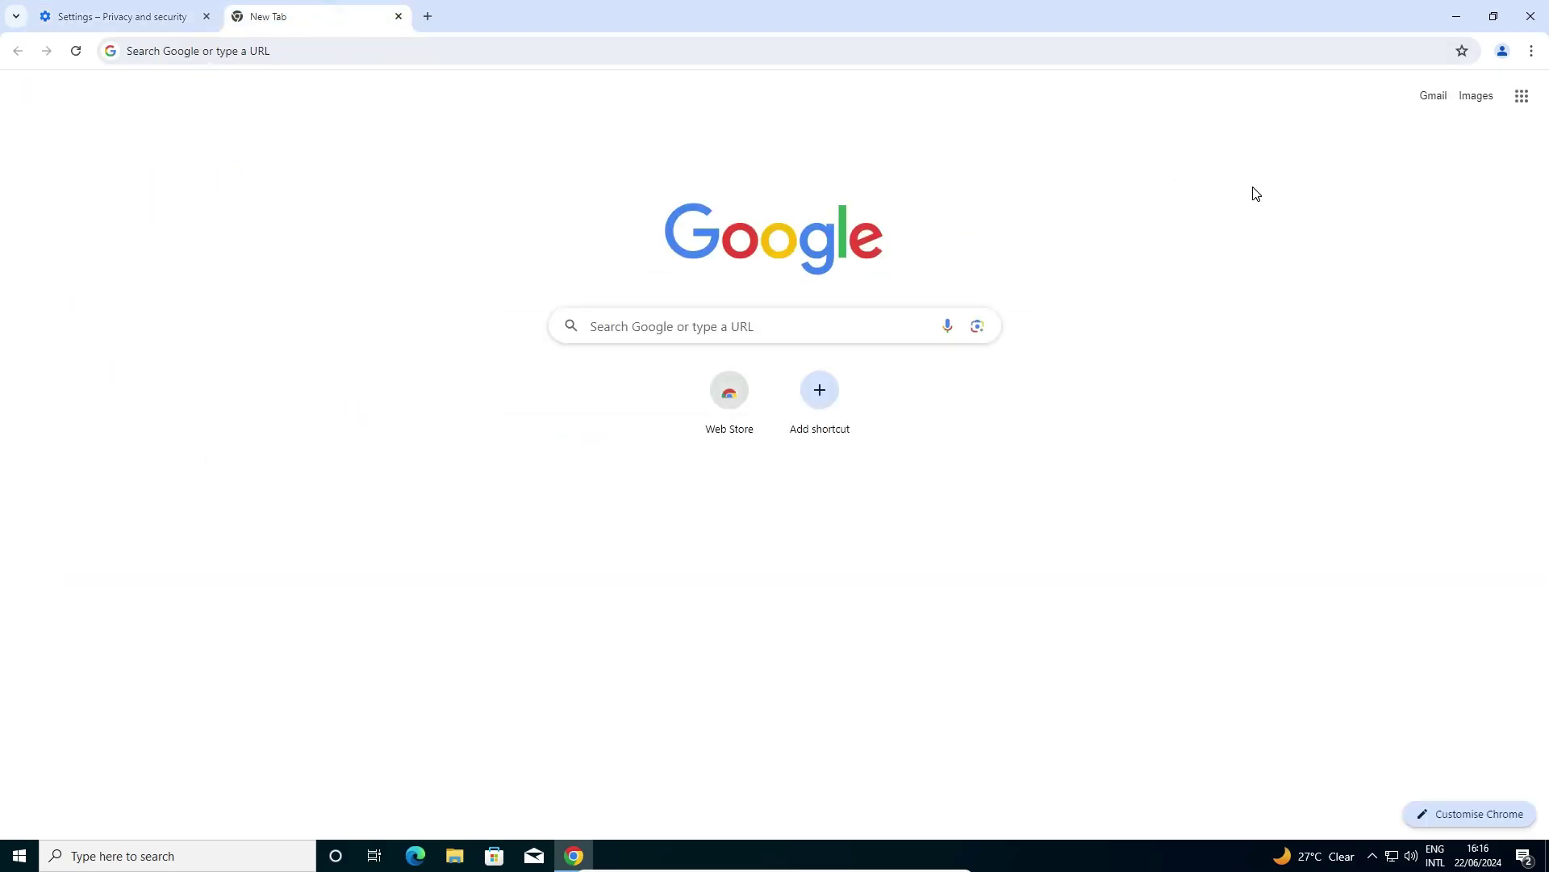
pyautogui.hotkey('ctrl', 'p')
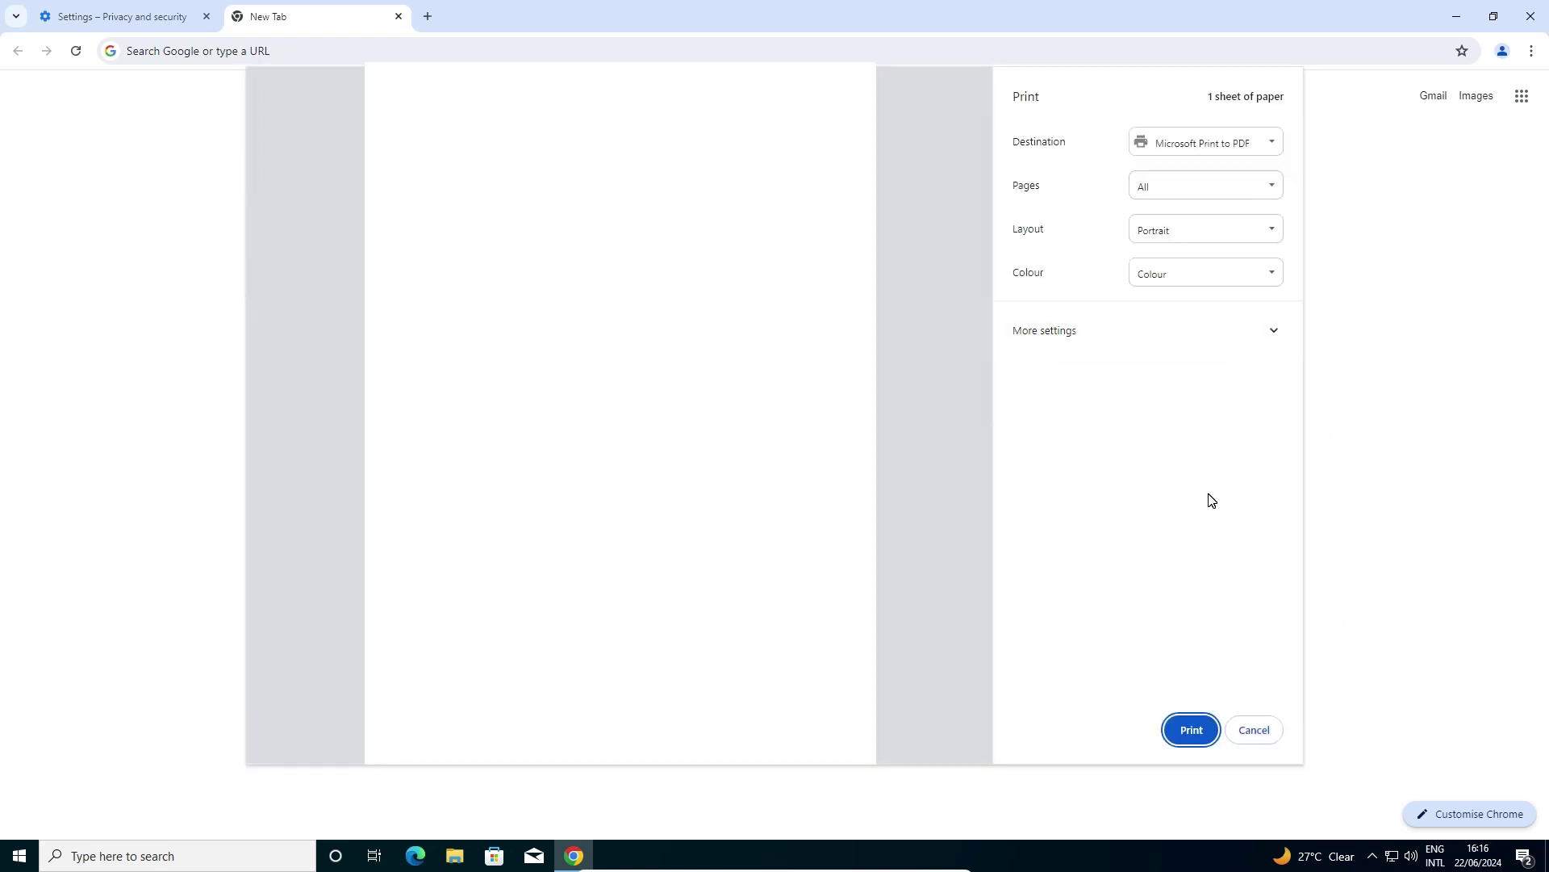
pyautogui.click(1274, 732)
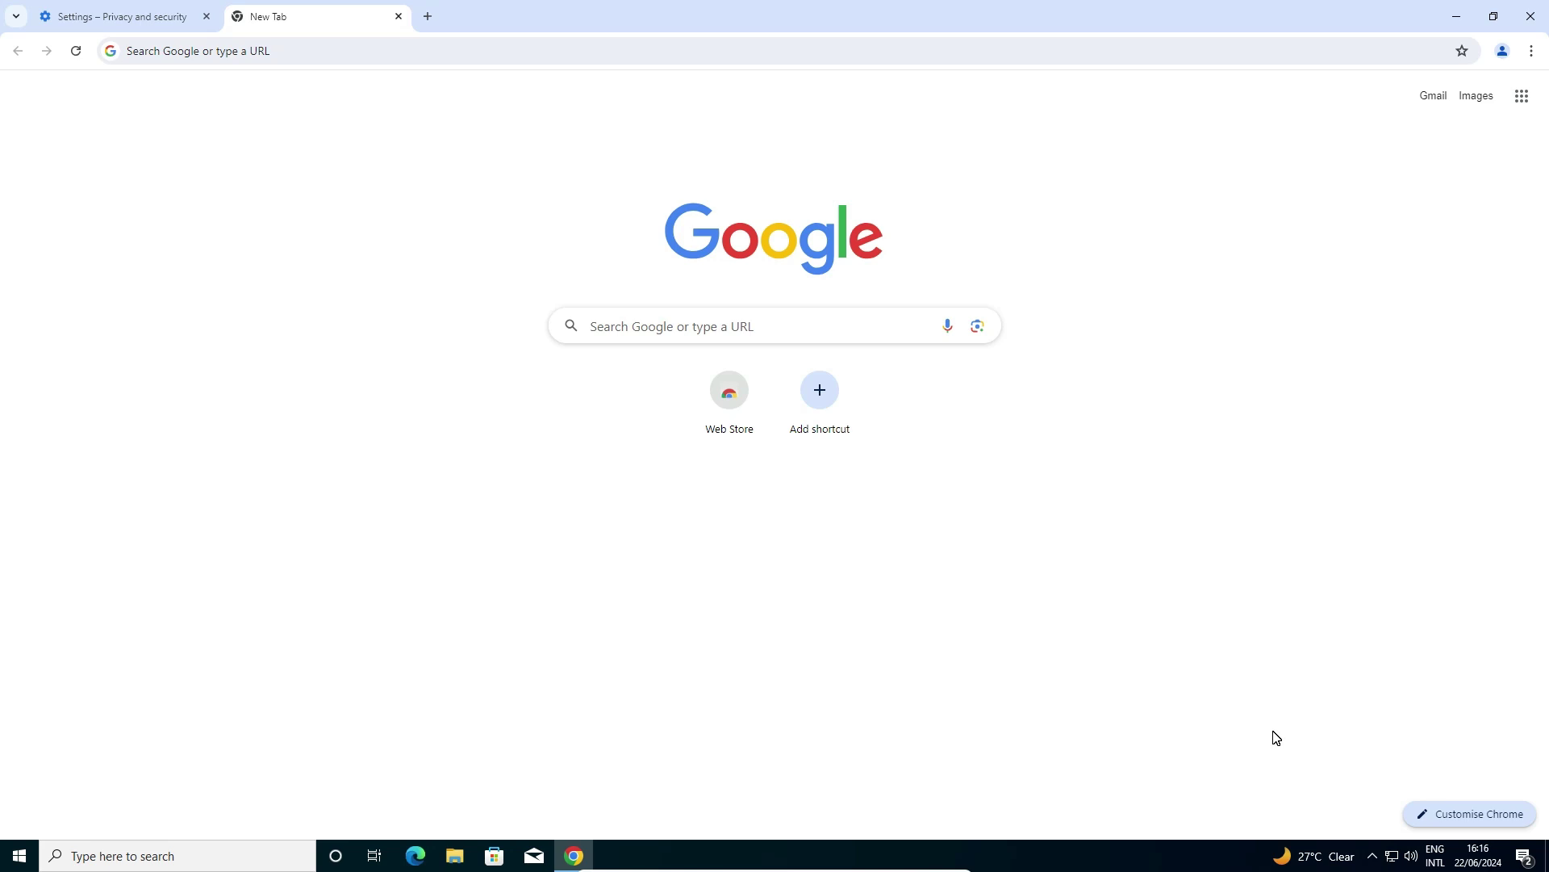
# Open the About Google Chrome page to check the browser for updates
pyautogui.click(1531, 52)
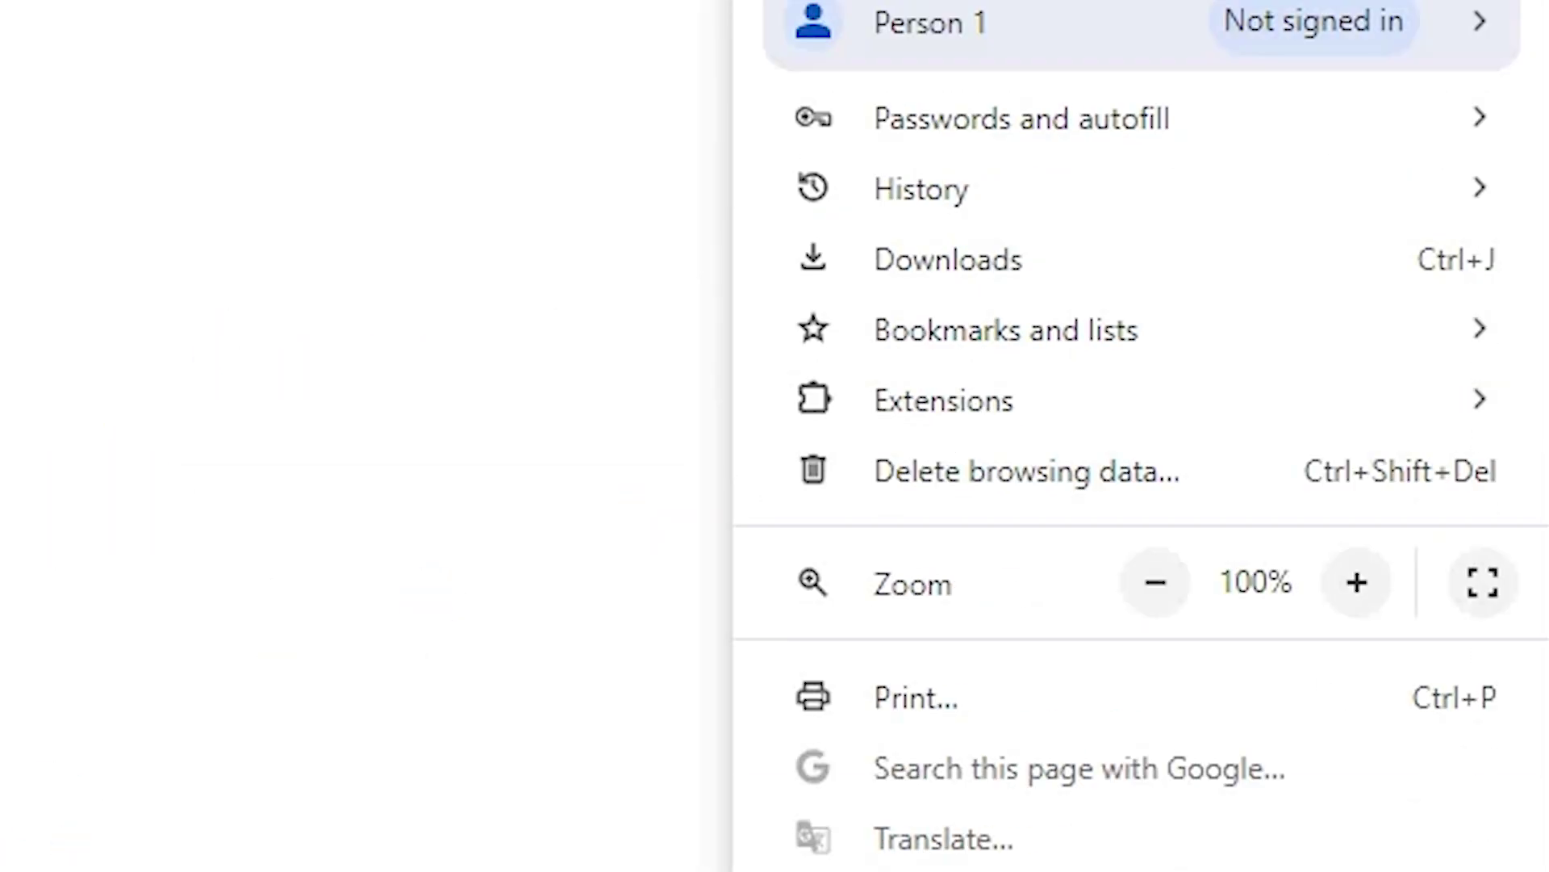
pyautogui.moveTo(986, 410)
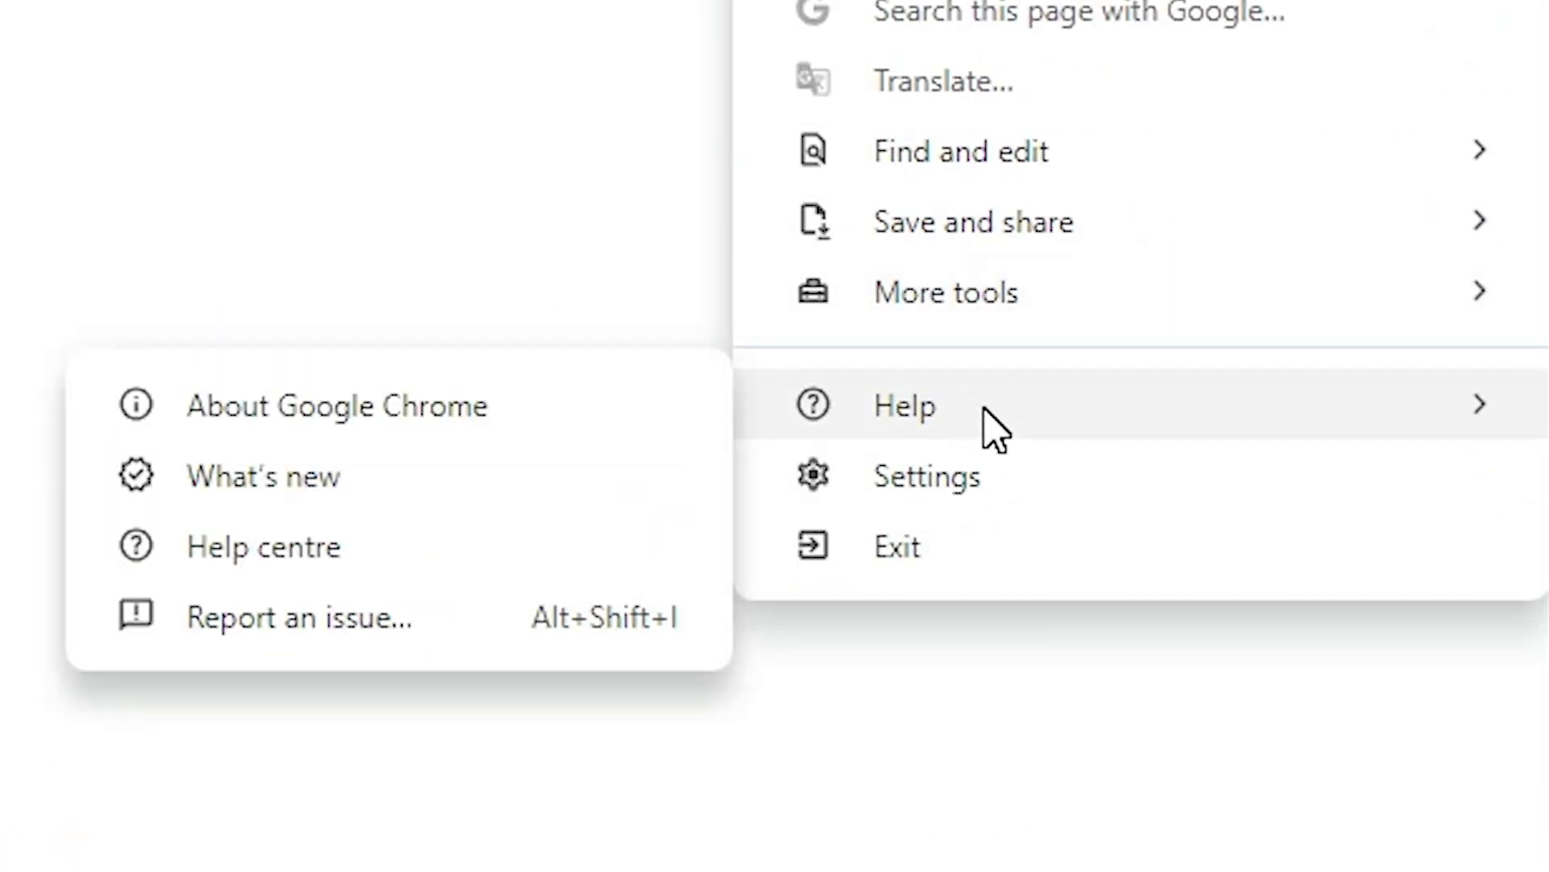
pyautogui.click(400, 428)
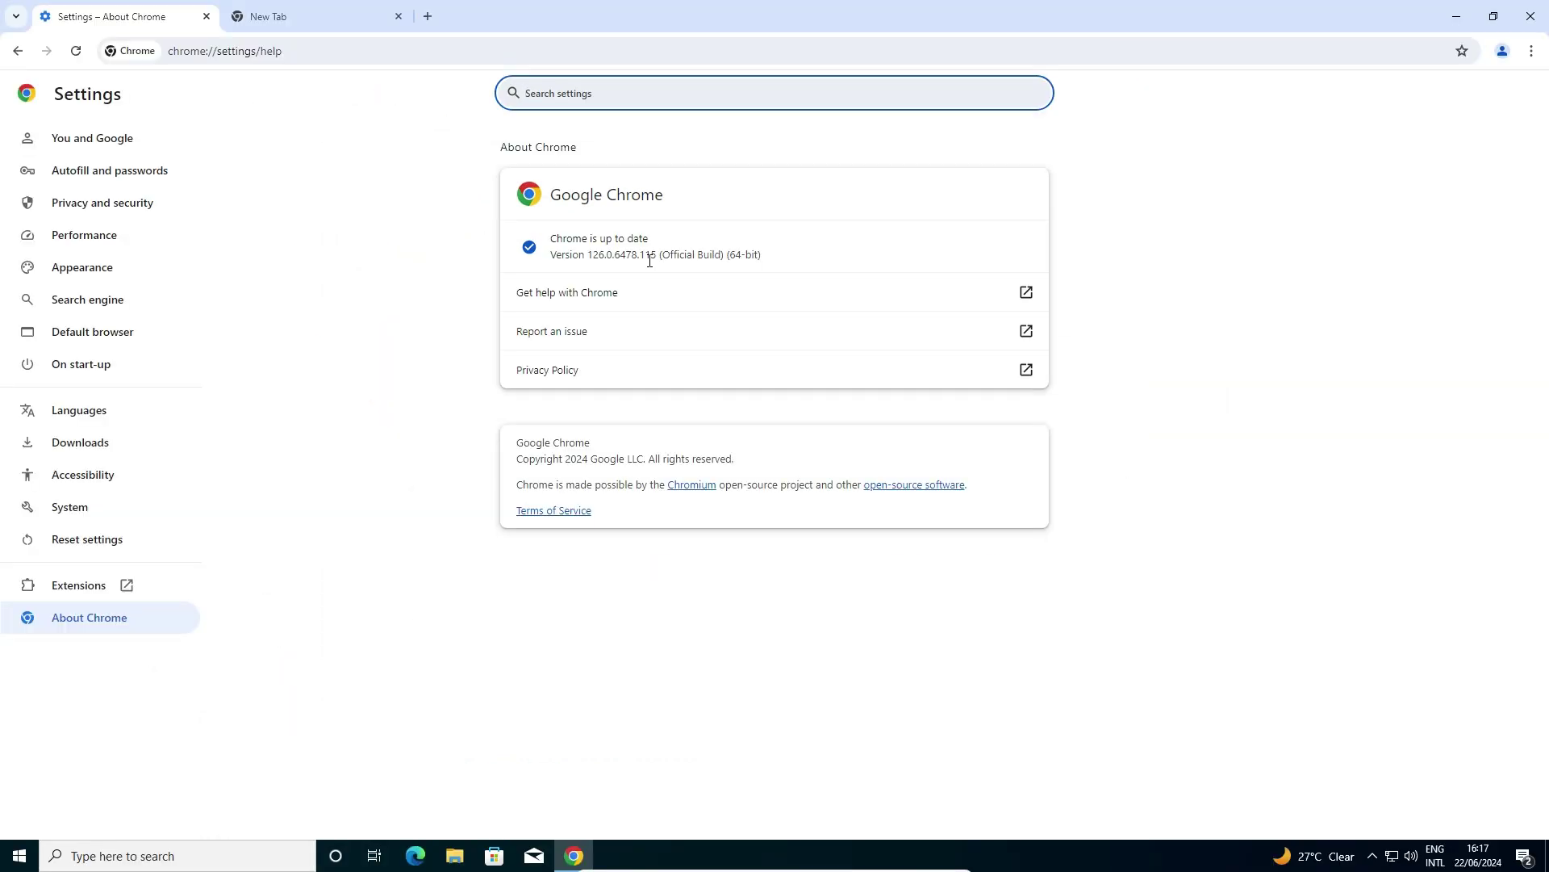
# Close the About Chrome settings page and check the New Tab page's print preview again, cancelling without printing
pyautogui.click(325, 17)
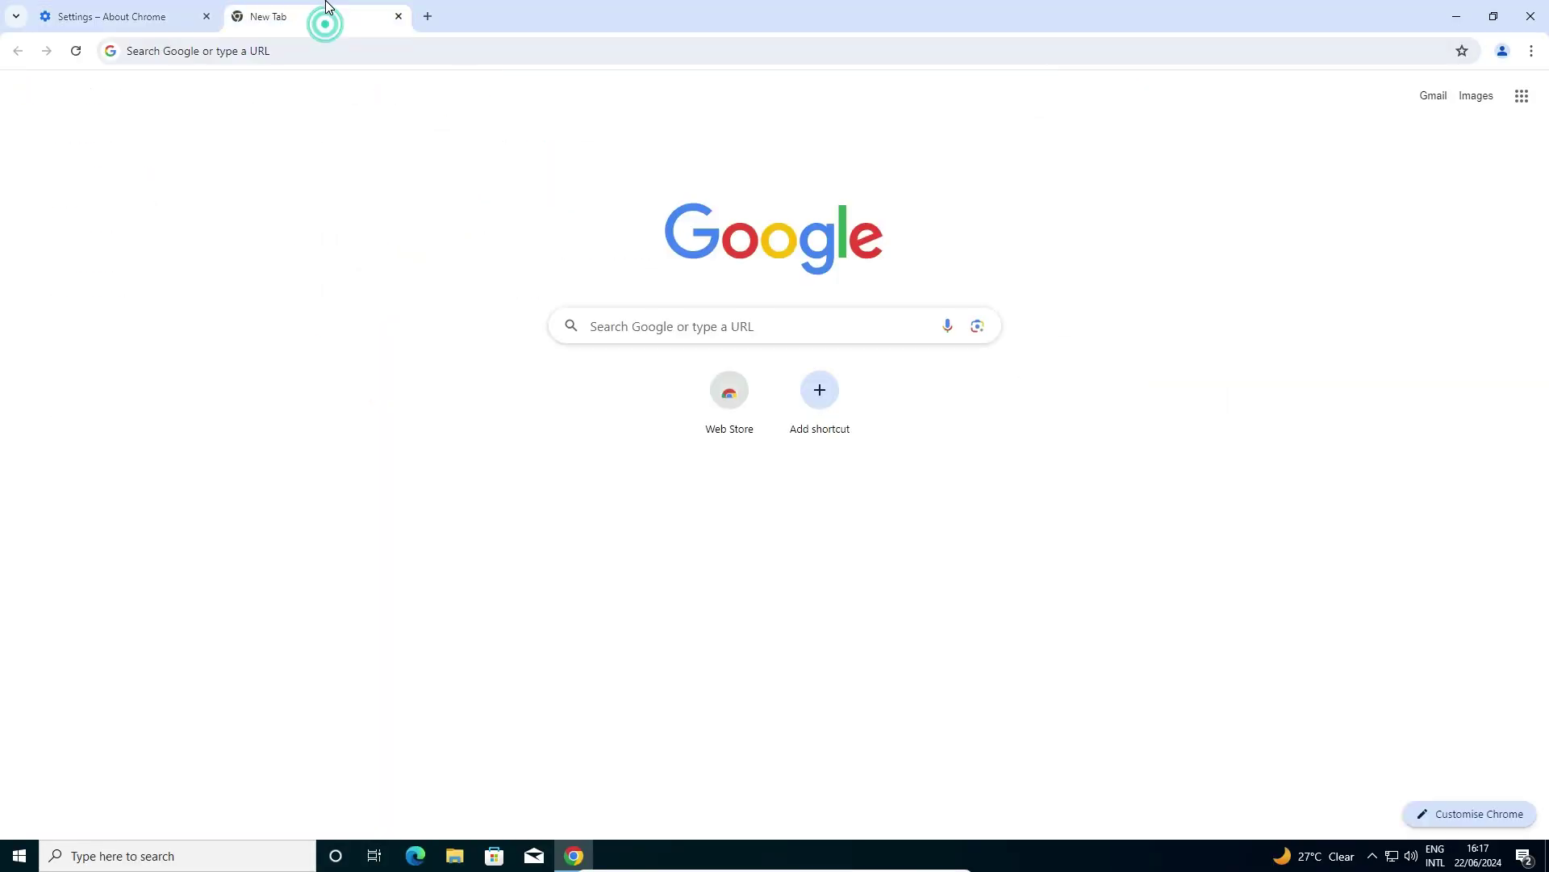
pyautogui.click(206, 16)
pyautogui.hotkey('ctrl', 'p')
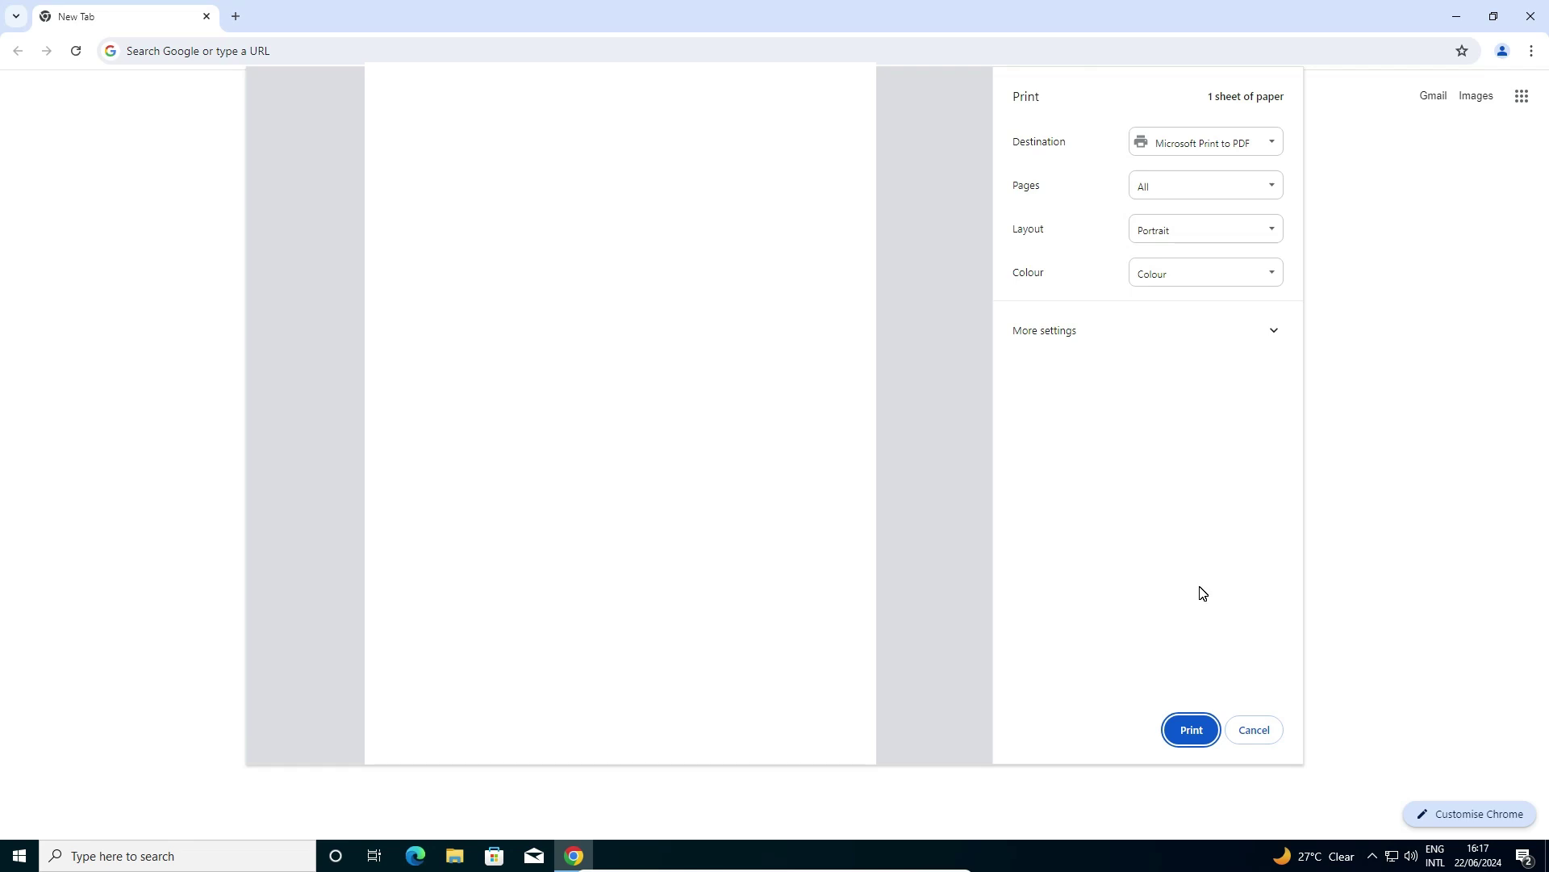
pyautogui.click(1271, 730)
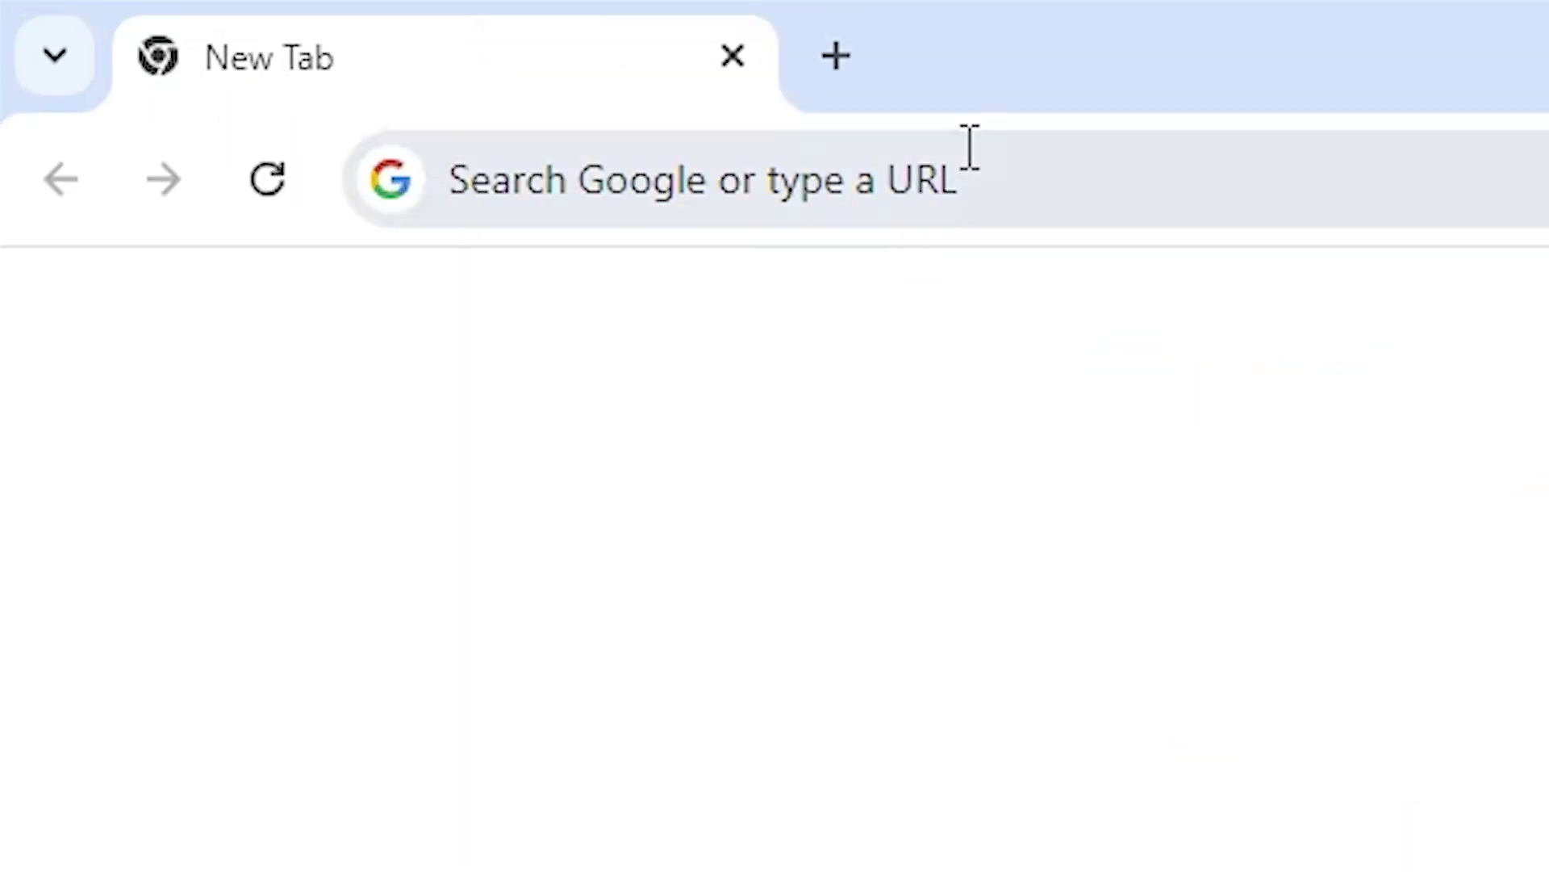
# Load the chrome://flags page
pyautogui.click(960, 141)
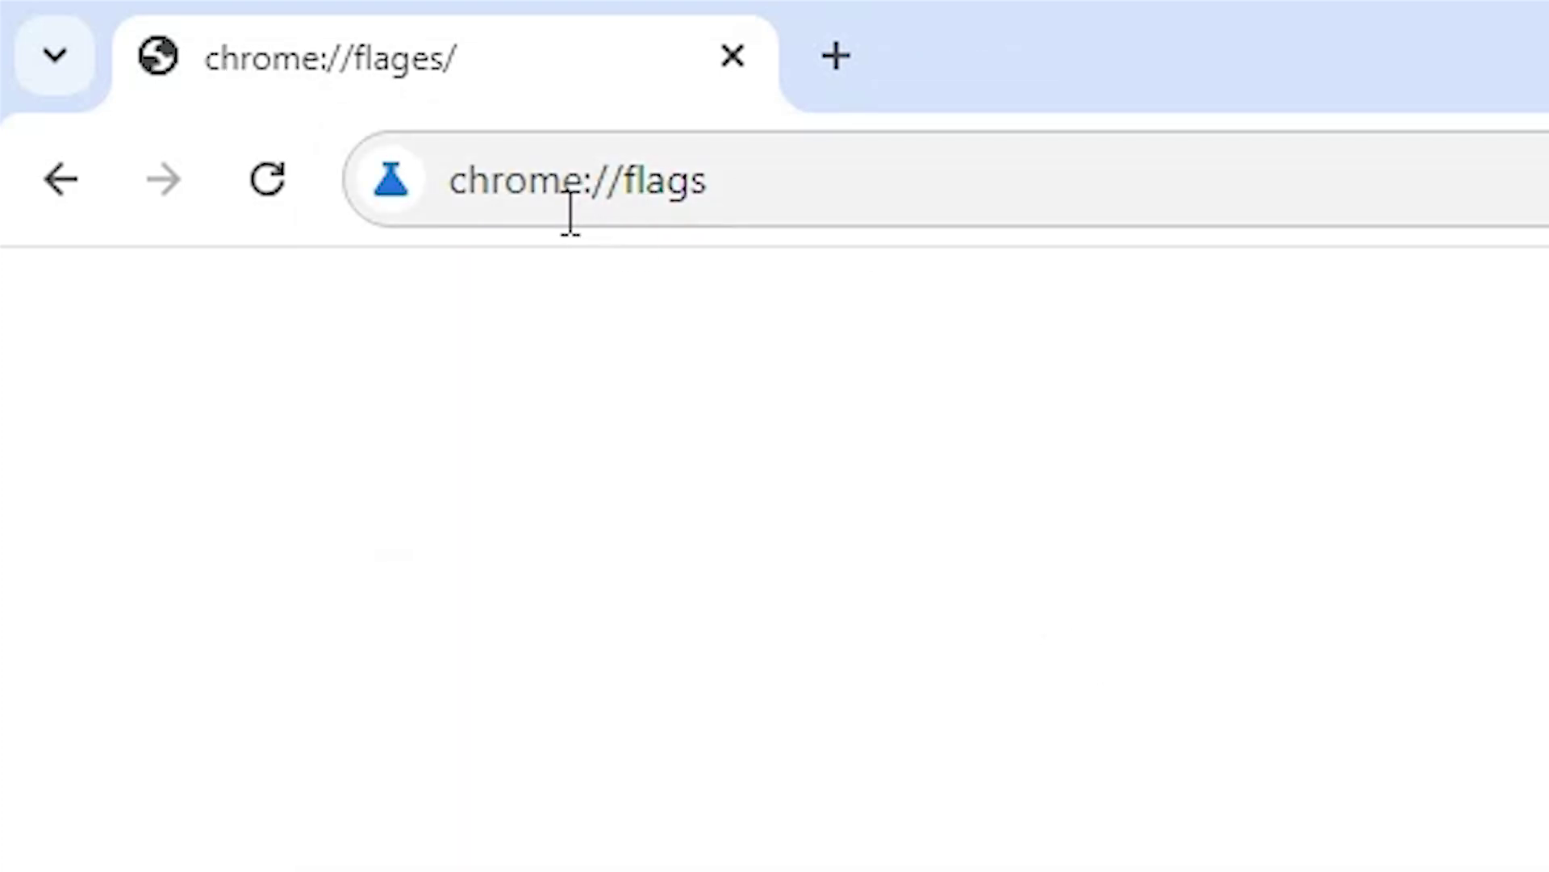
pyautogui.click(886, 204)
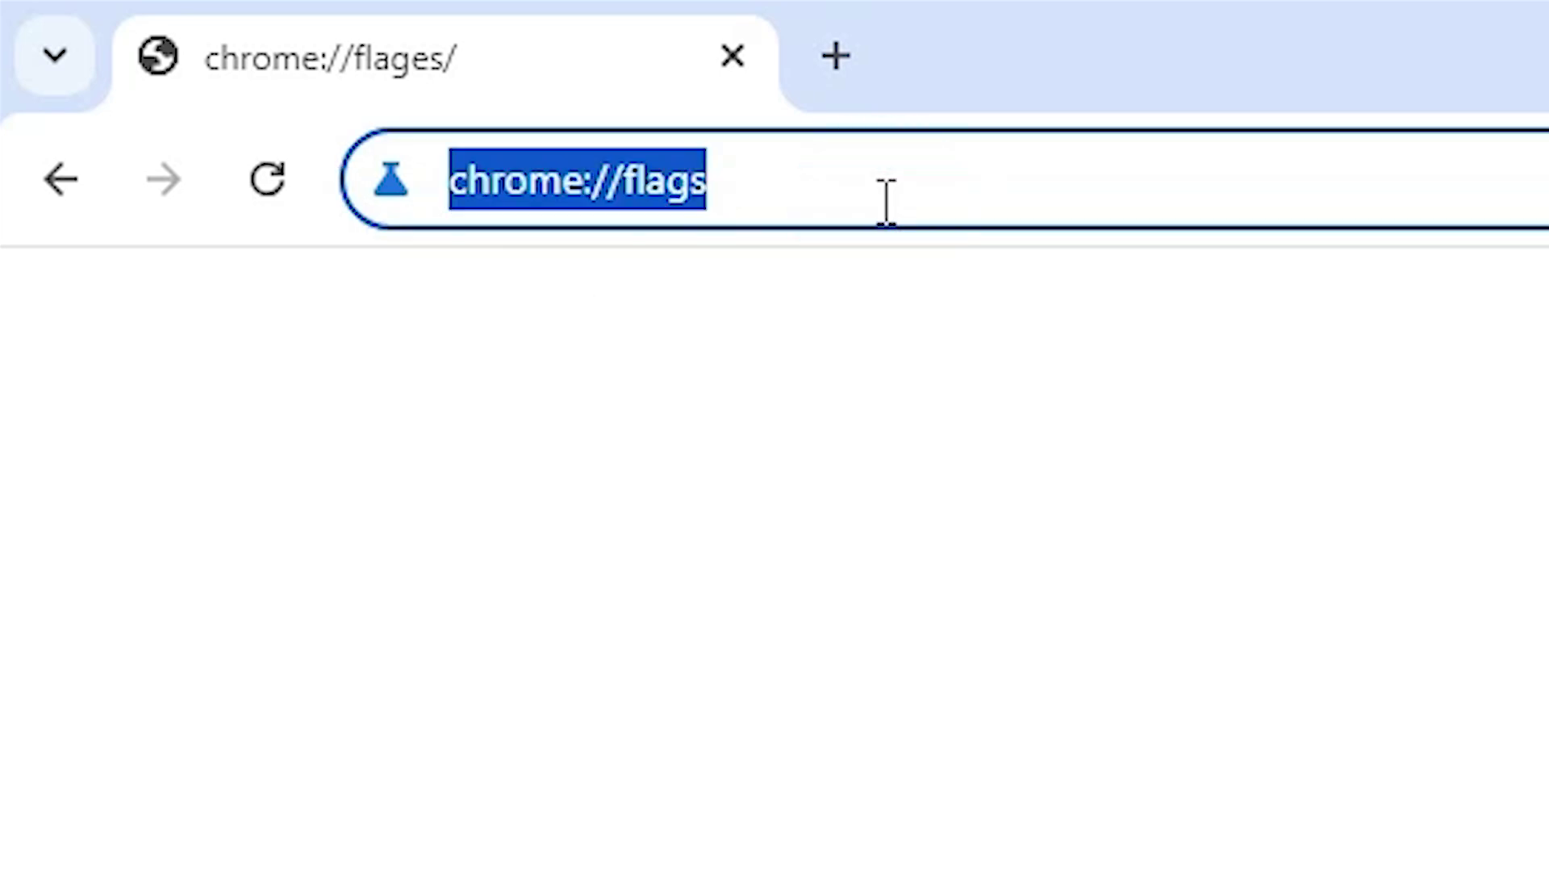
pyautogui.press('Return')
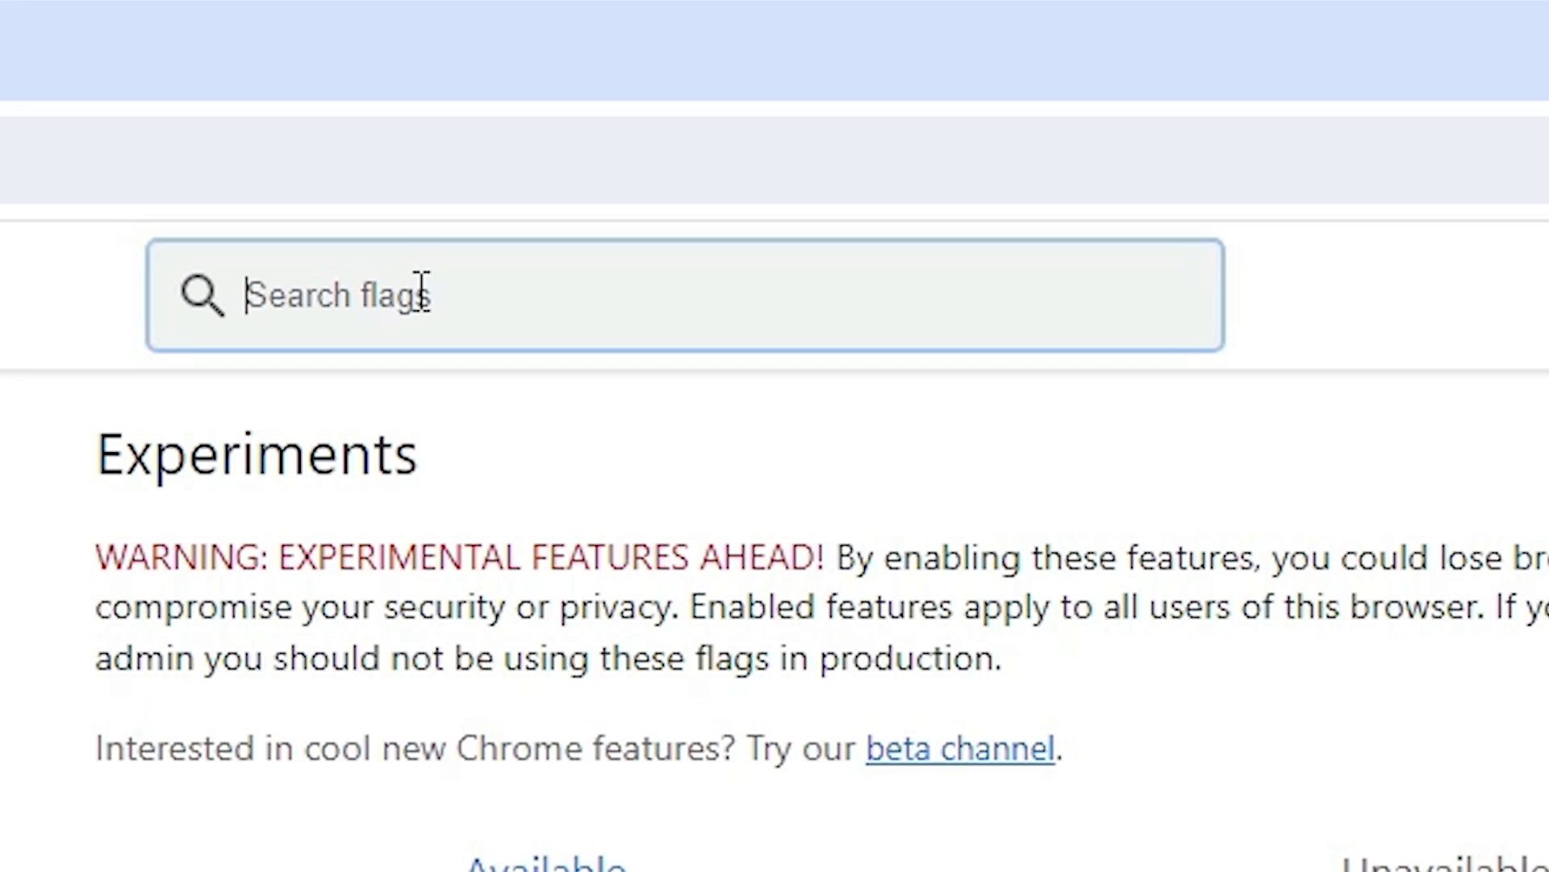
# Find the "Calculate window occlusion on Windows" flag by searching for "calcu", set it to Disabled and relaunch the browser
pyautogui.click(588, 93)
pyautogui.write('cal')
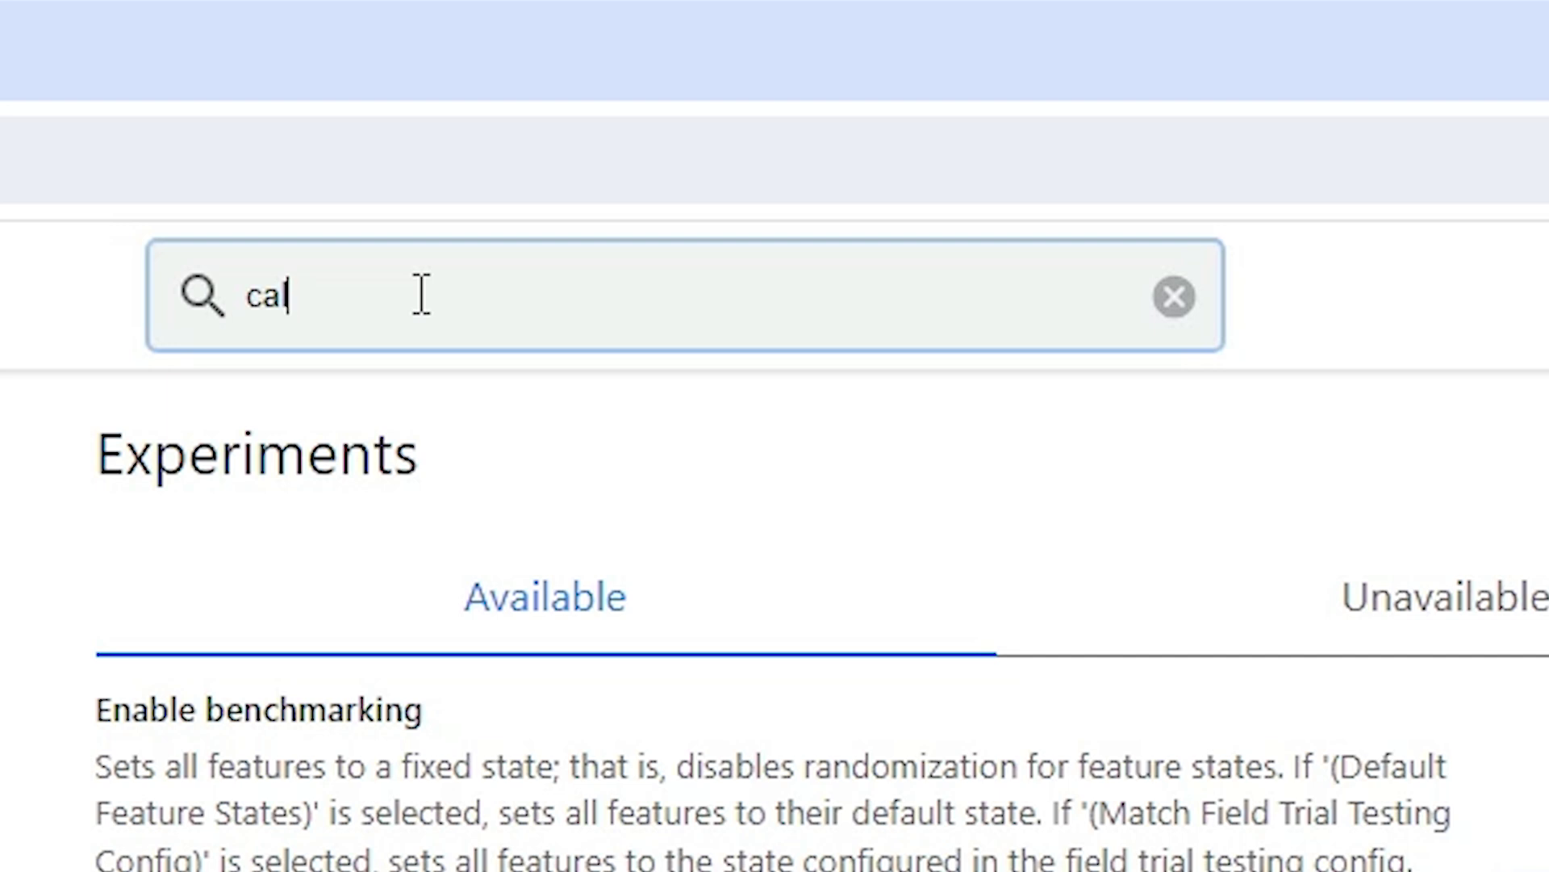
pyautogui.write('cu')
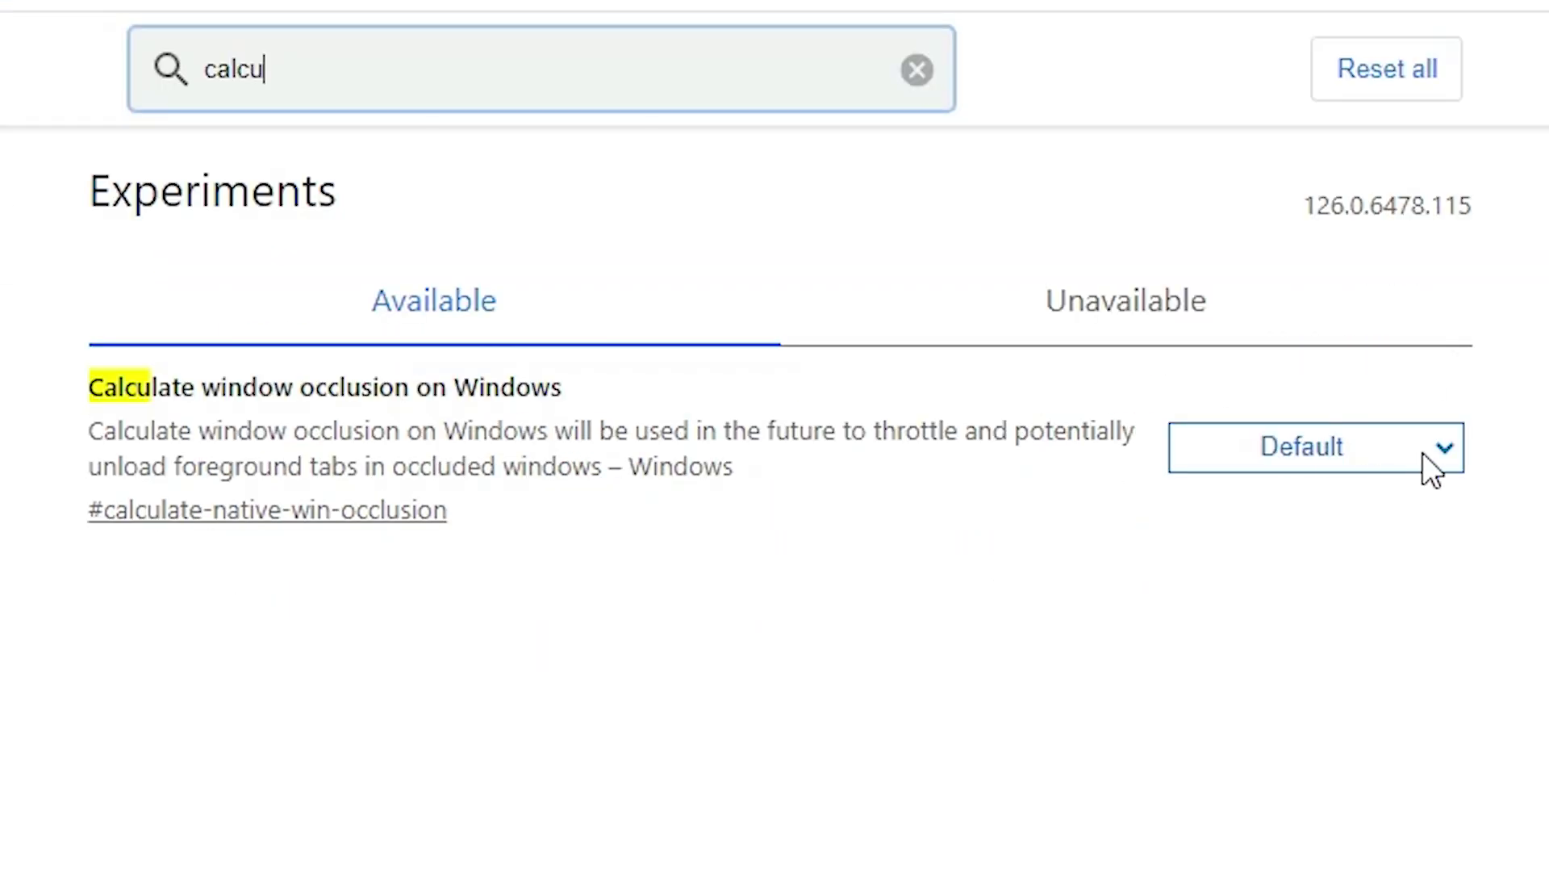
pyautogui.click(1431, 444)
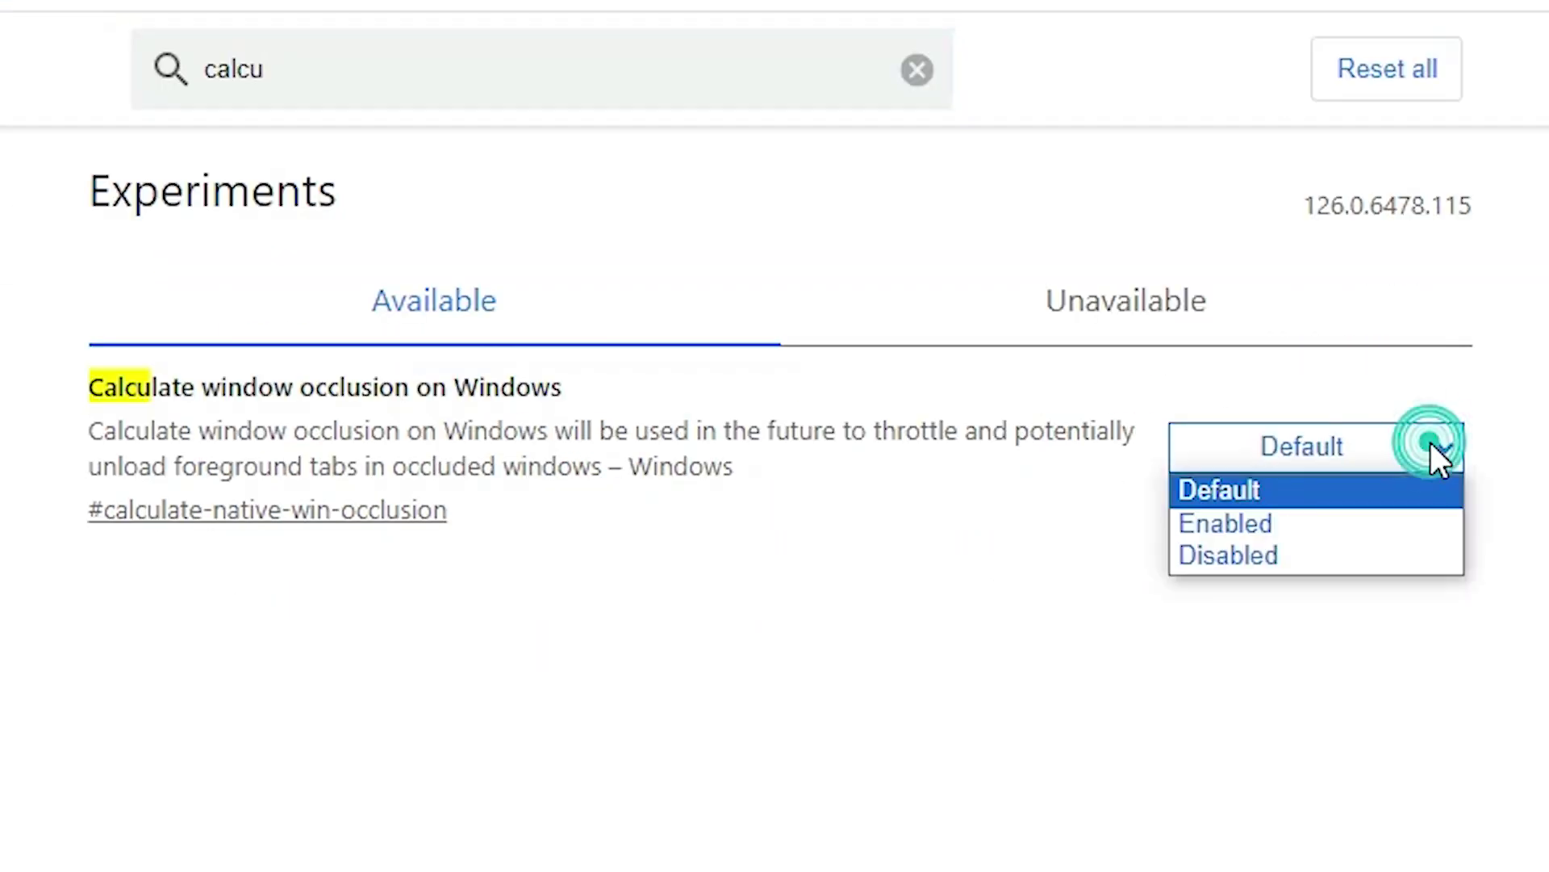
pyautogui.click(1299, 556)
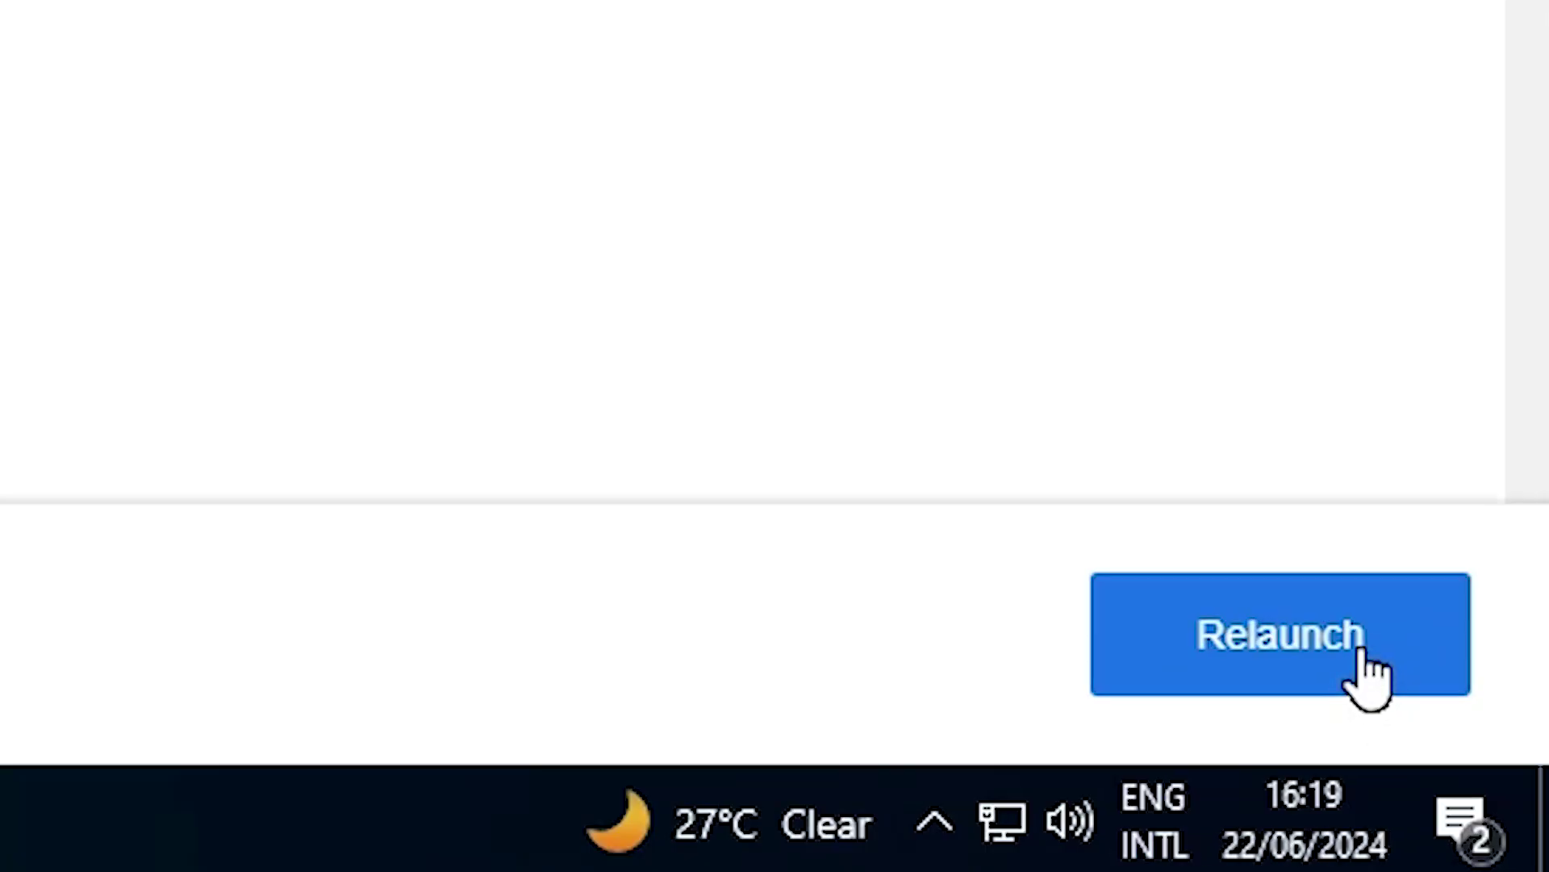
pyautogui.click(1363, 655)
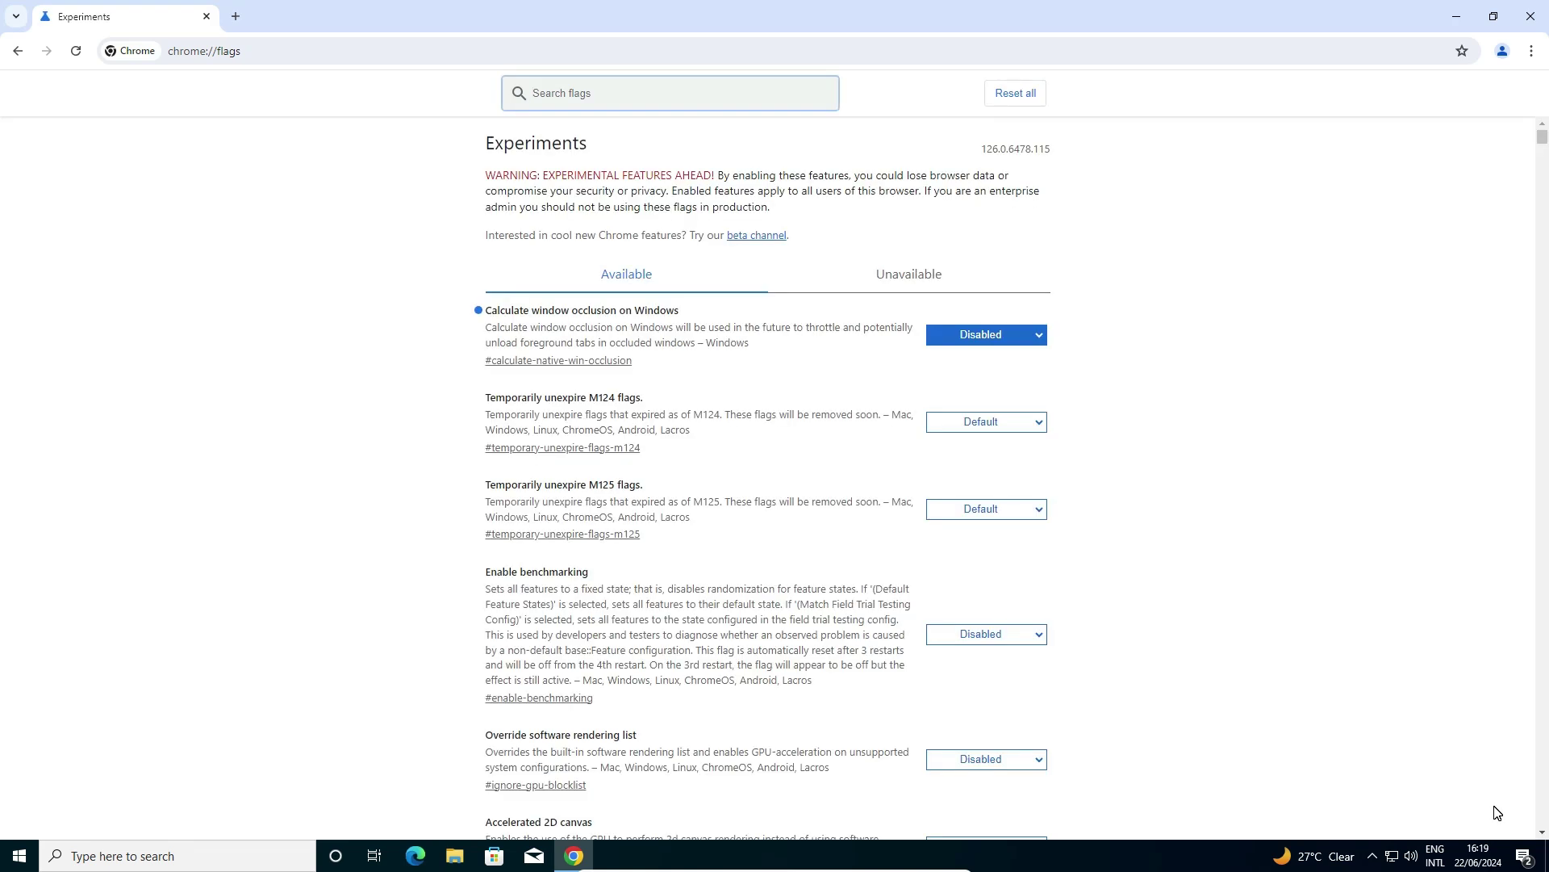
# Replace the Experiments page with a new tab and check its print preview, cancelling without printing
pyautogui.click(237, 16)
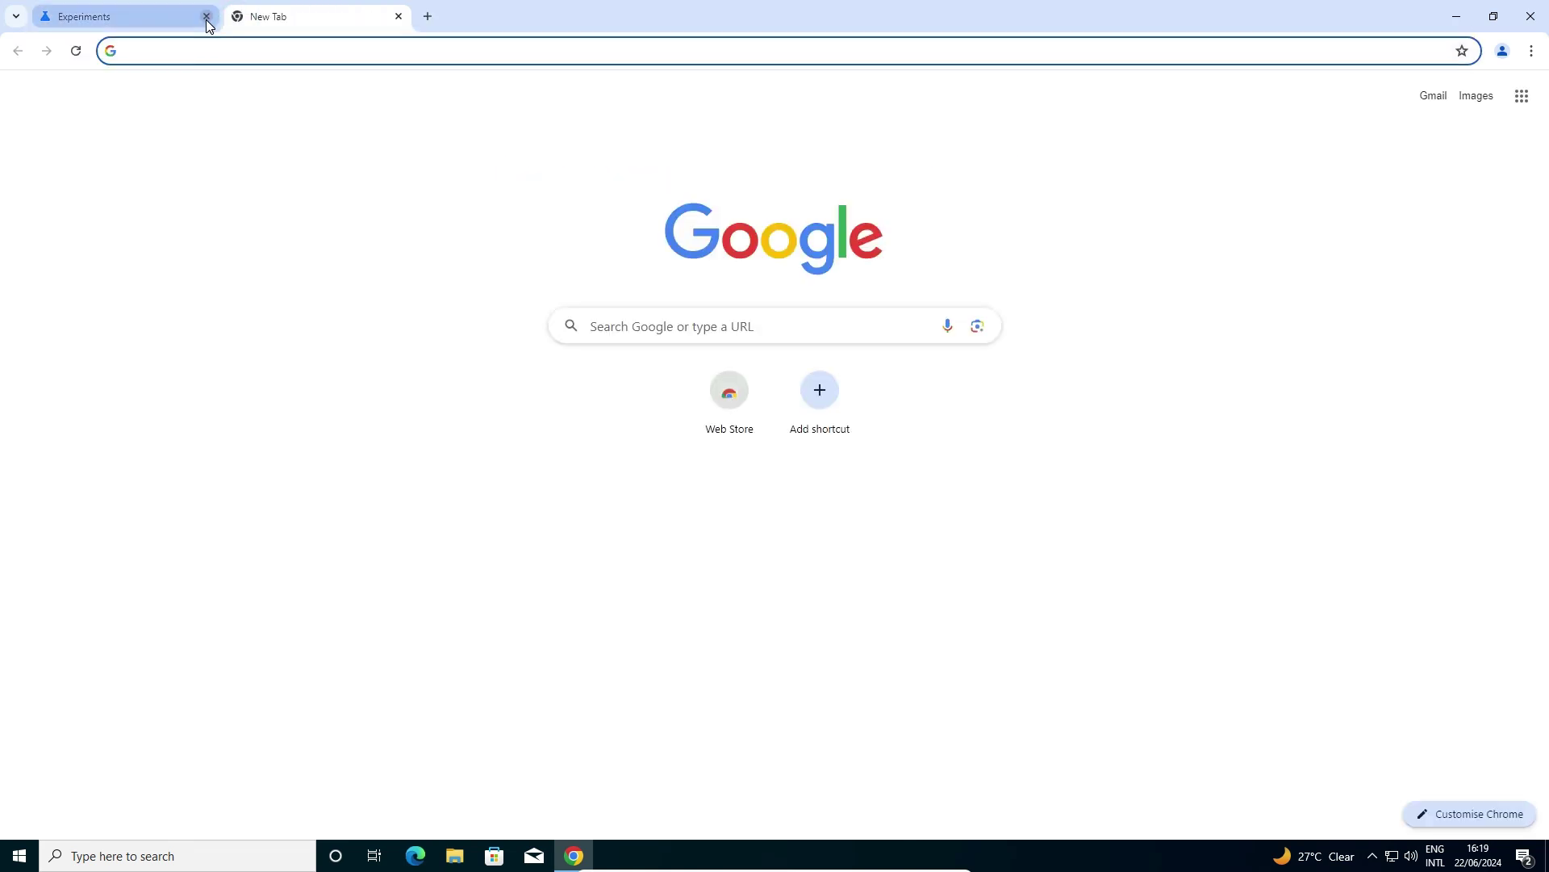
pyautogui.hotkey('ctrl', 'p')
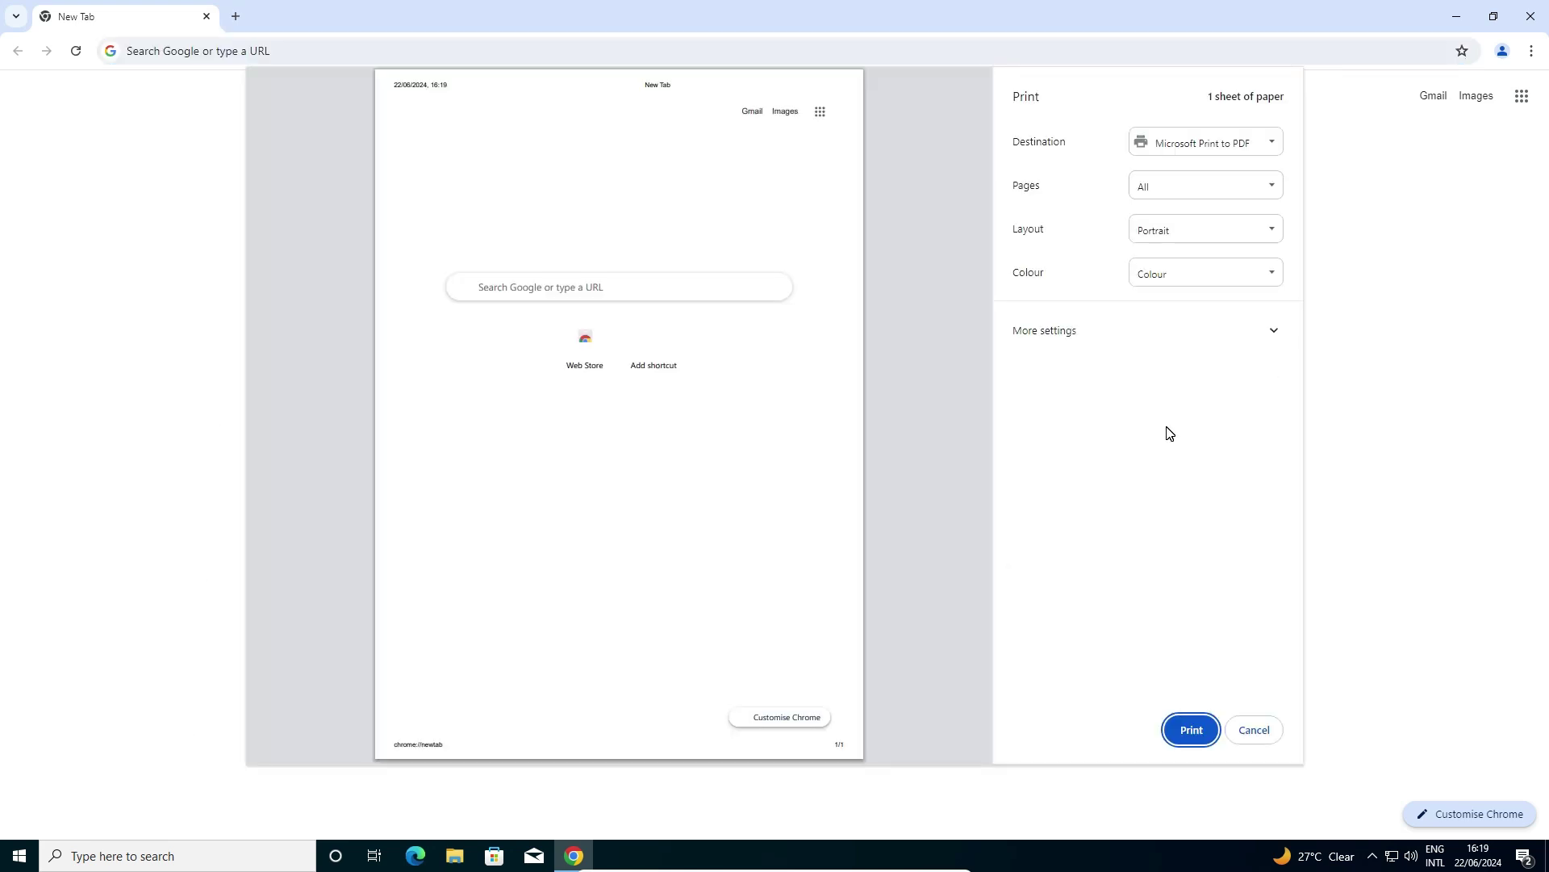
pyautogui.click(1263, 730)
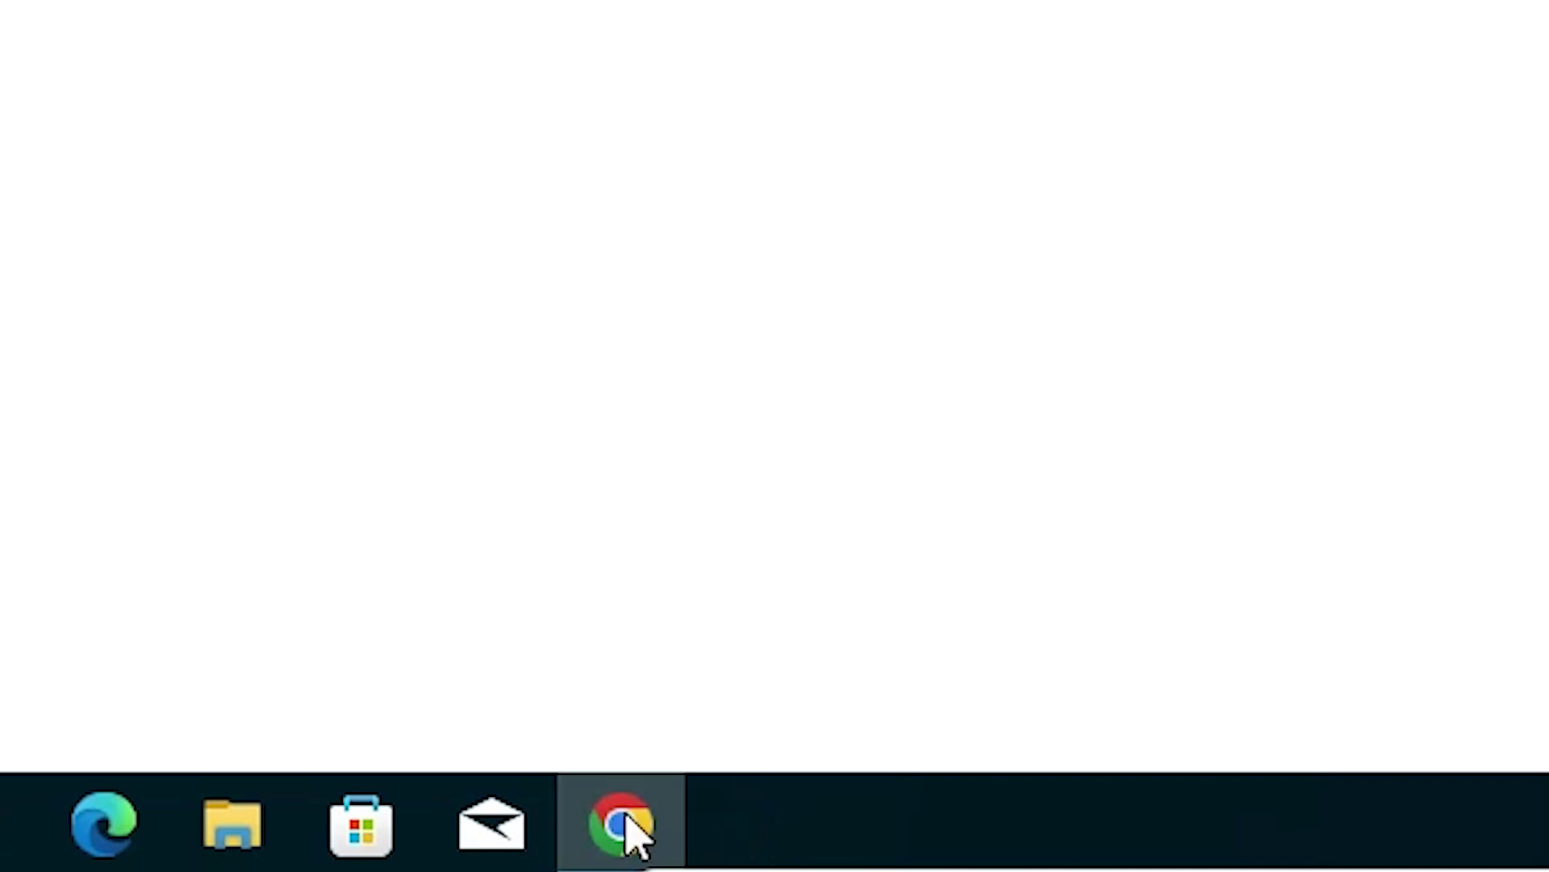
# Open a new Incognito window and add a second Incognito tab
pyautogui.rightClick(645, 843)
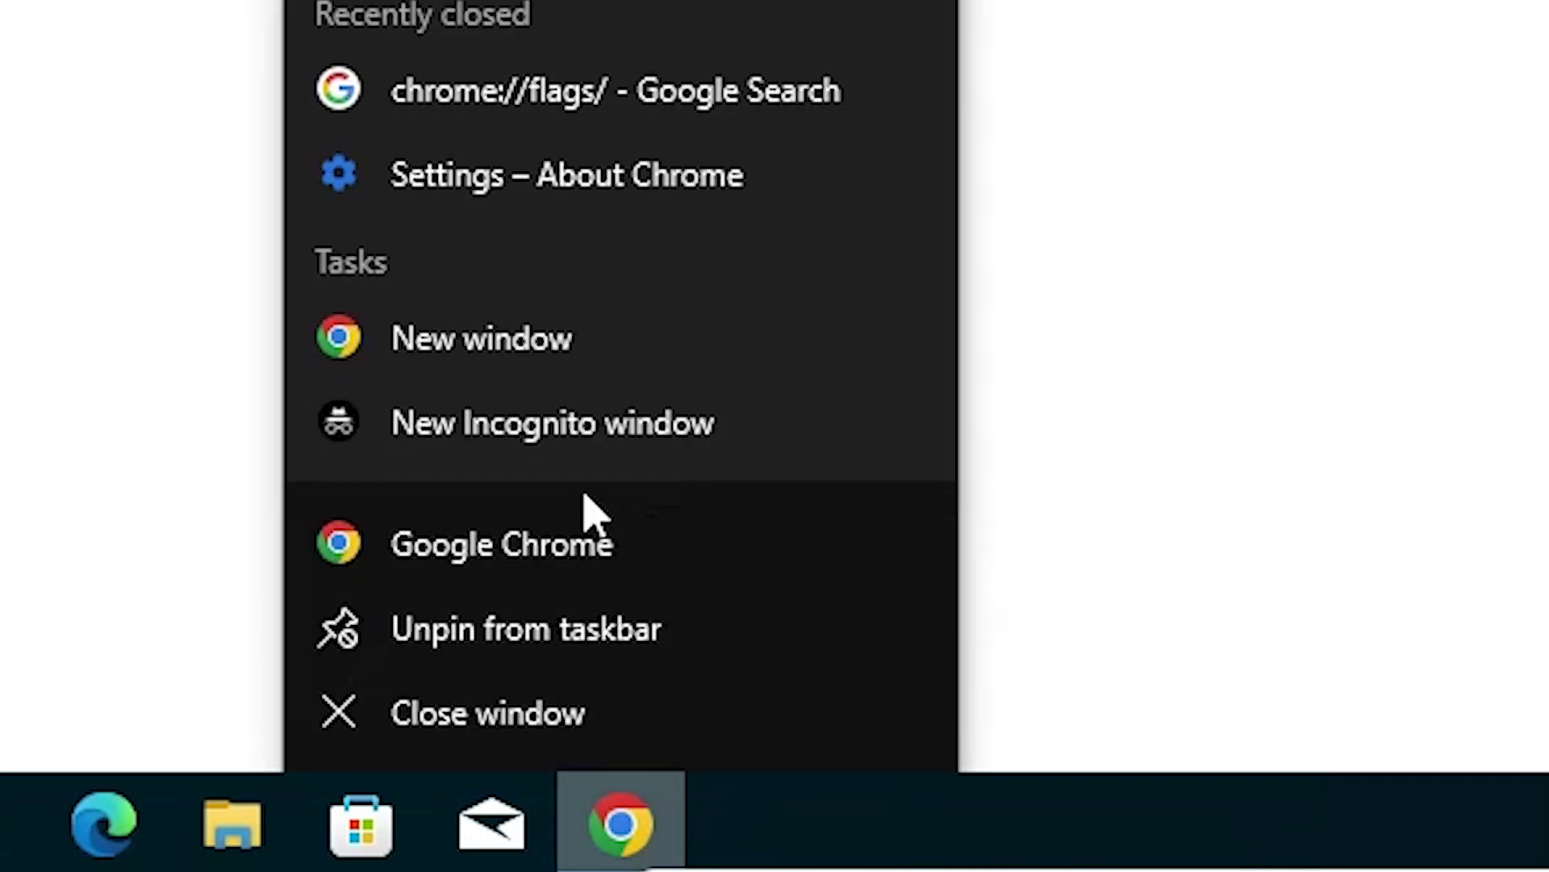
pyautogui.click(565, 428)
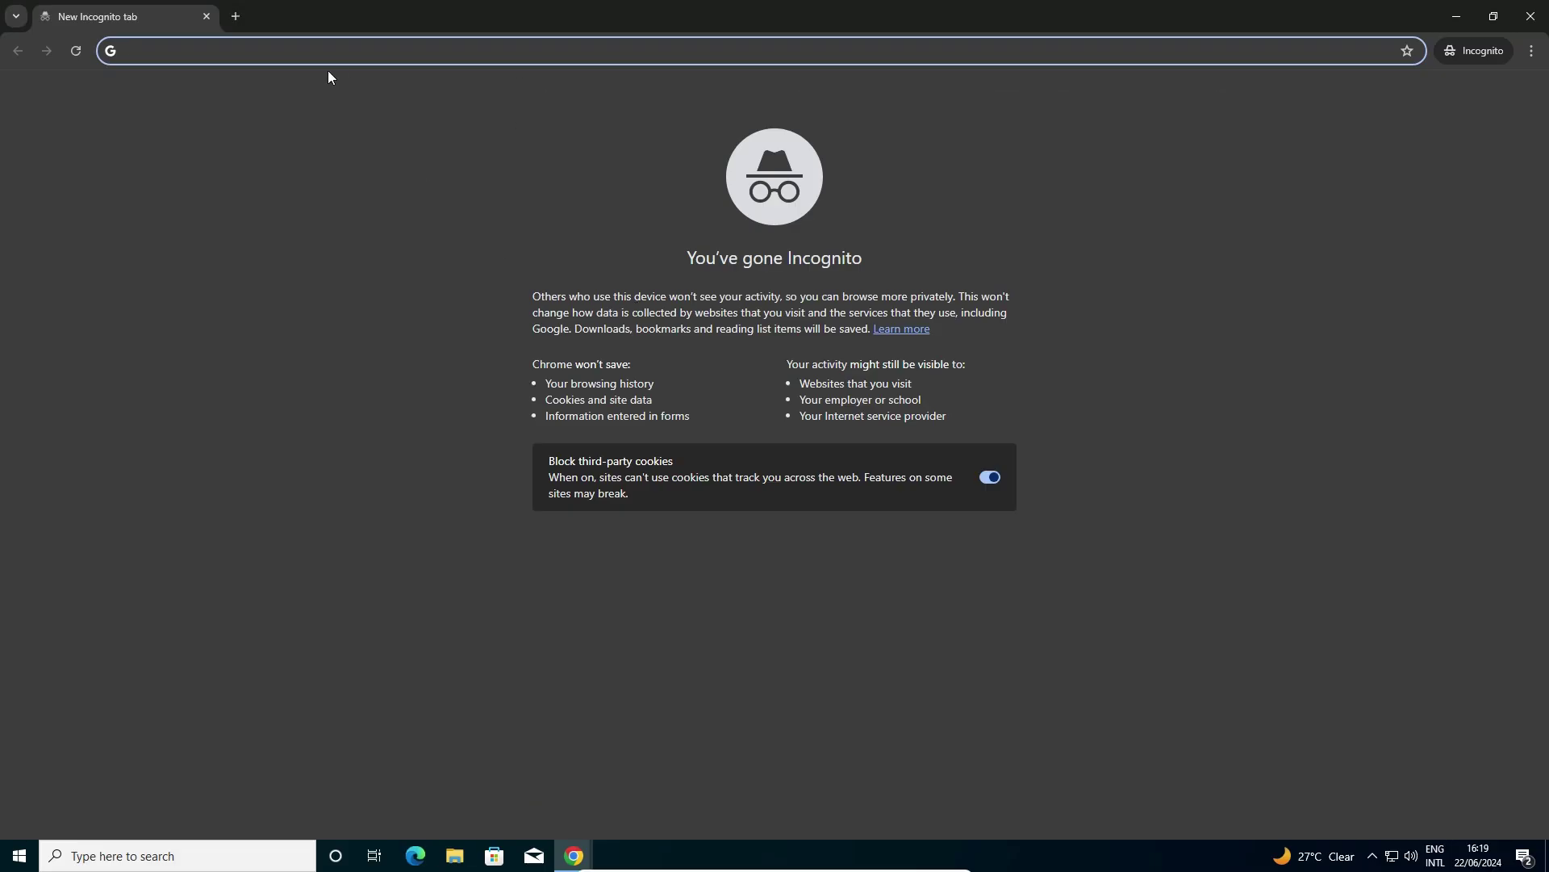
pyautogui.click(311, 49)
pyautogui.click(236, 17)
# Search for "google" in the new Incognito tab and bring up the print preview of the results page
pyautogui.click(400, 48)
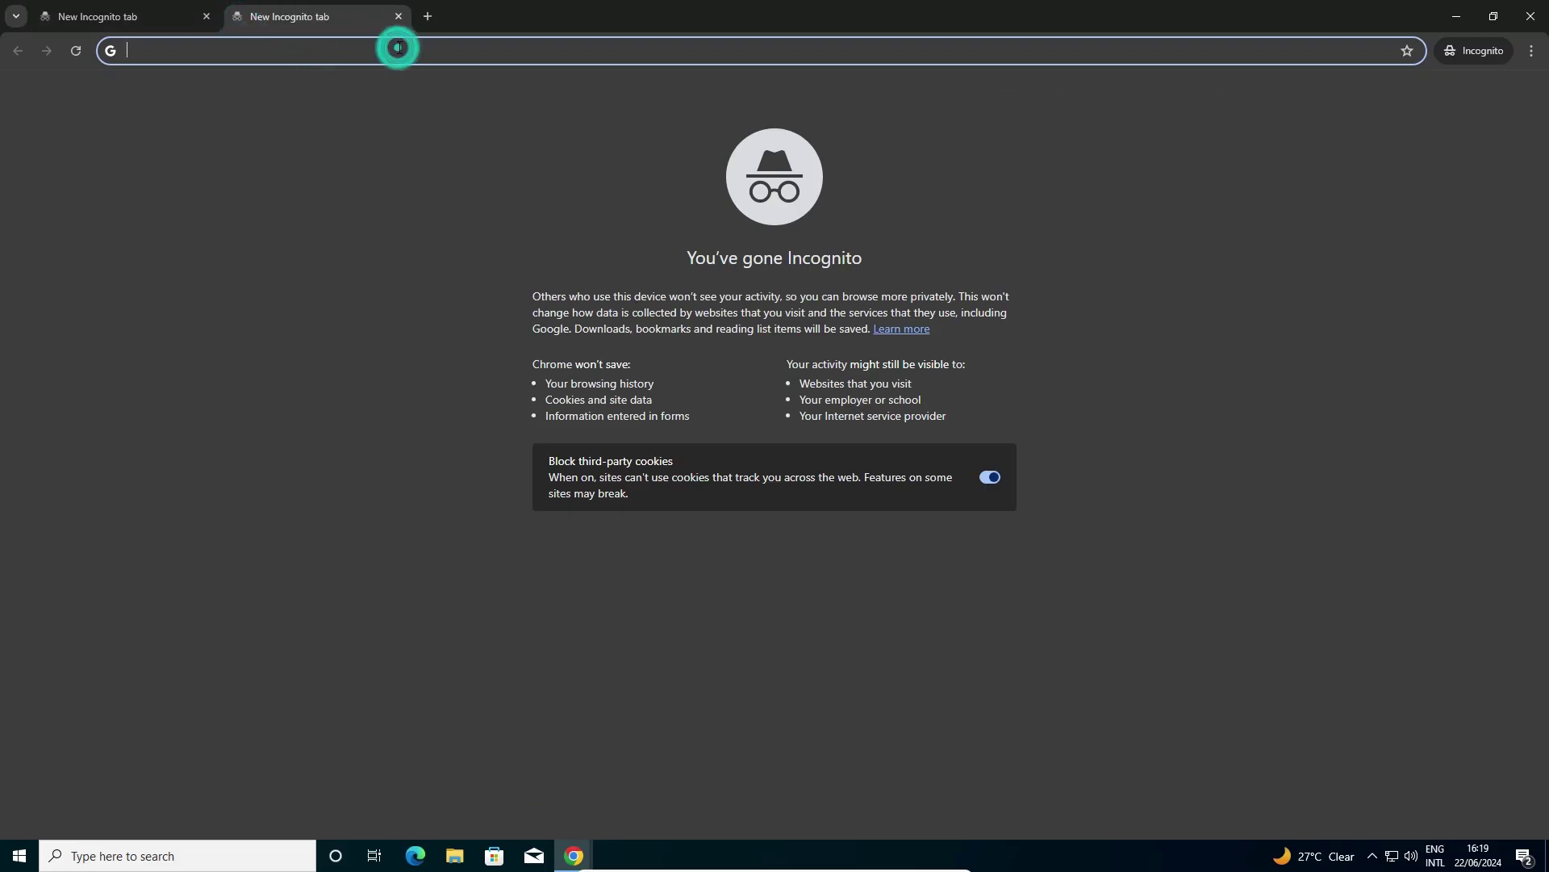
pyautogui.write('google')
pyautogui.press('Return')
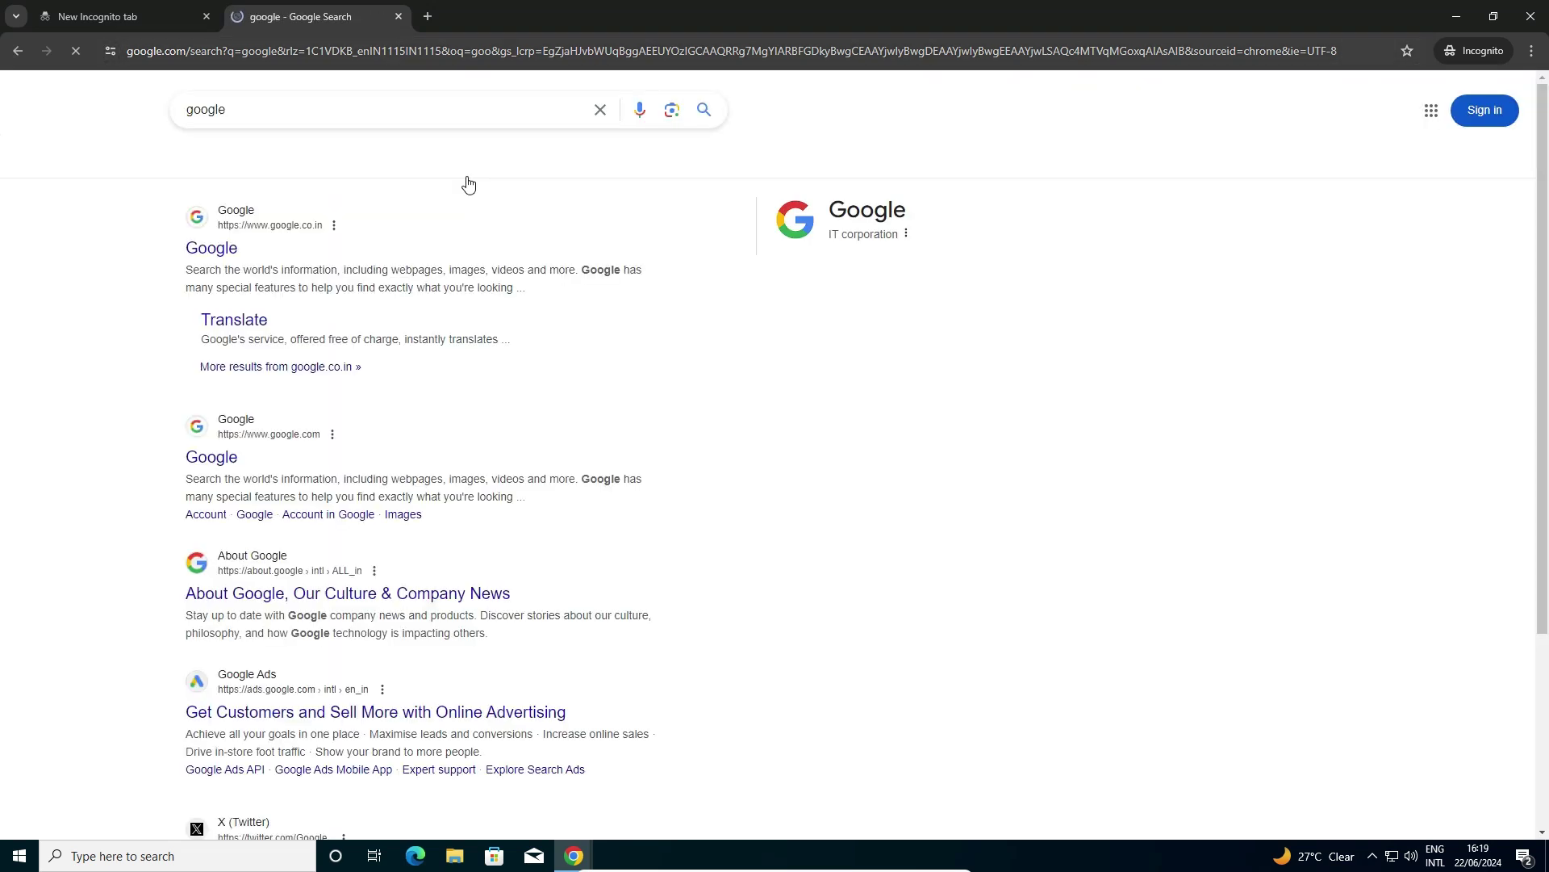
pyautogui.hotkey('ctrl', 'p')
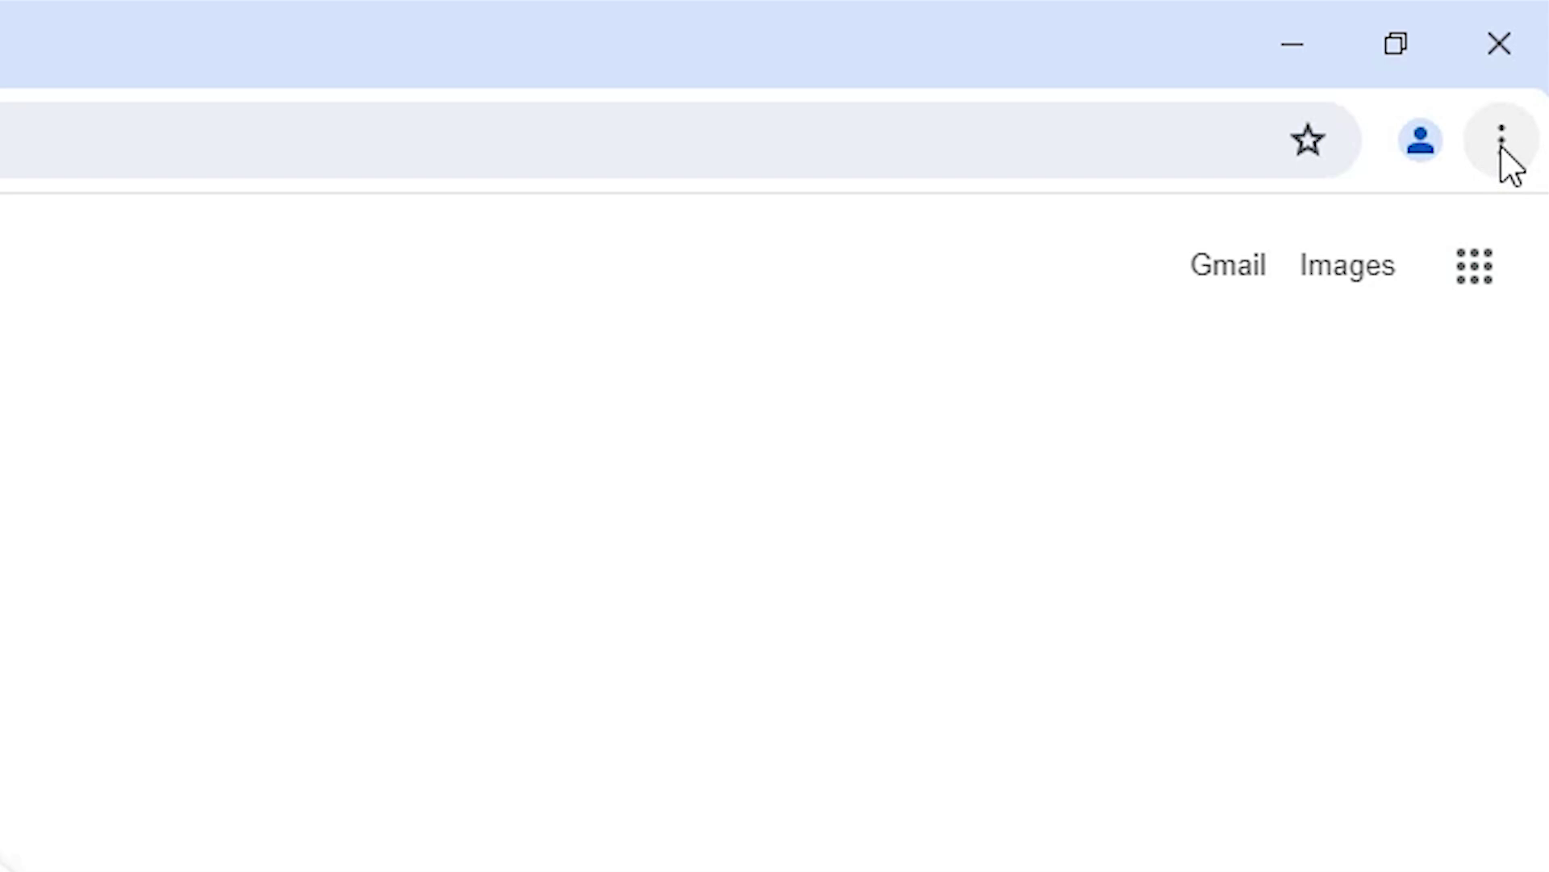
# Restore Chrome's settings to their original defaults from the Reset settings page and confirm the reset
pyautogui.click(1502, 152)
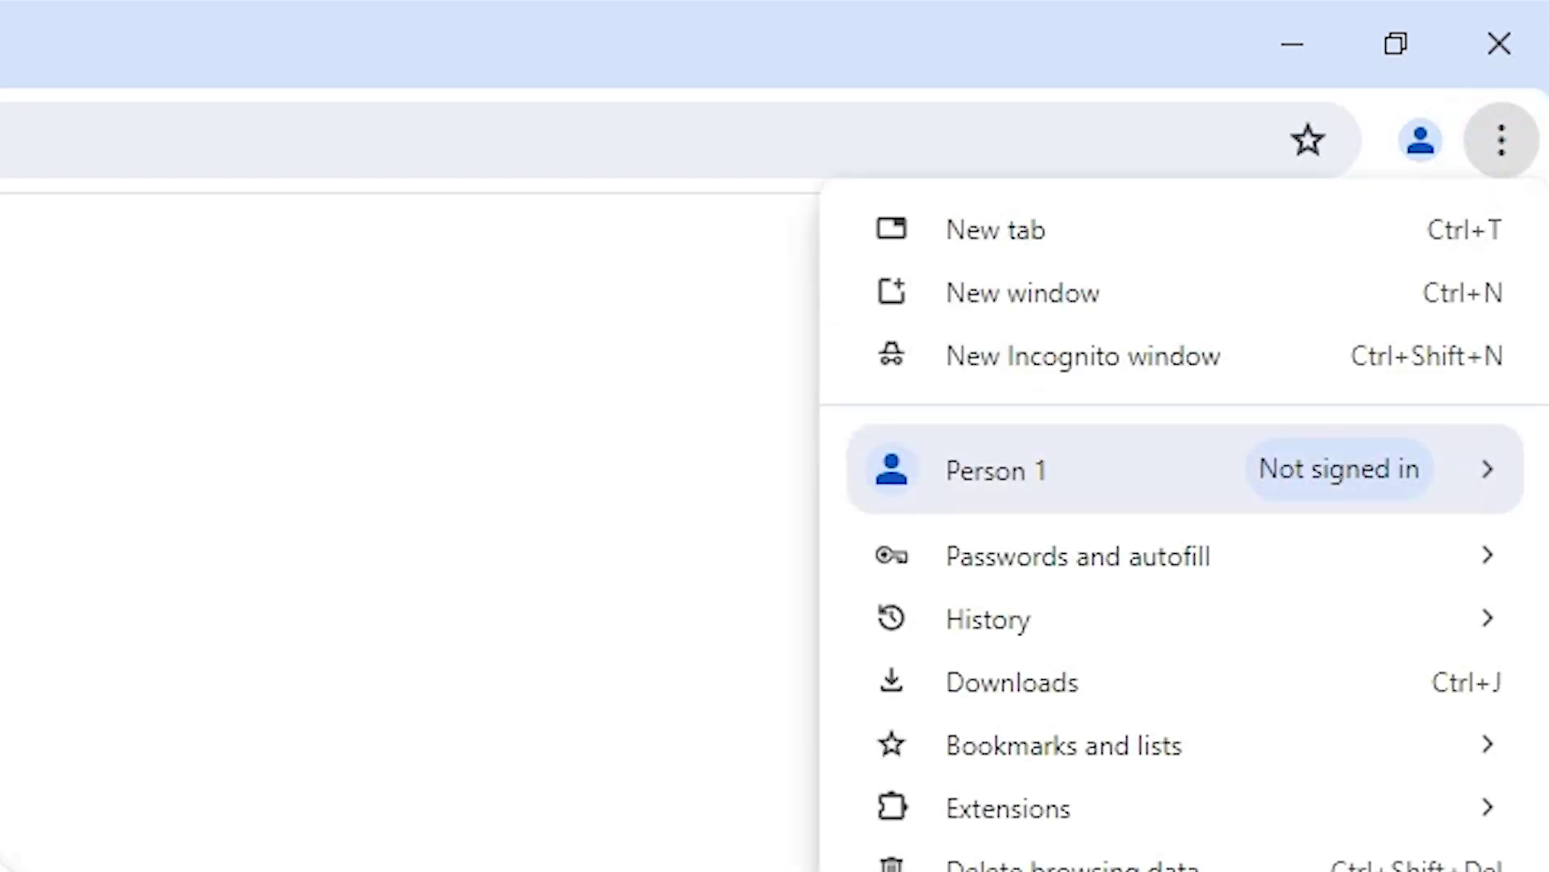
pyautogui.click(1015, 474)
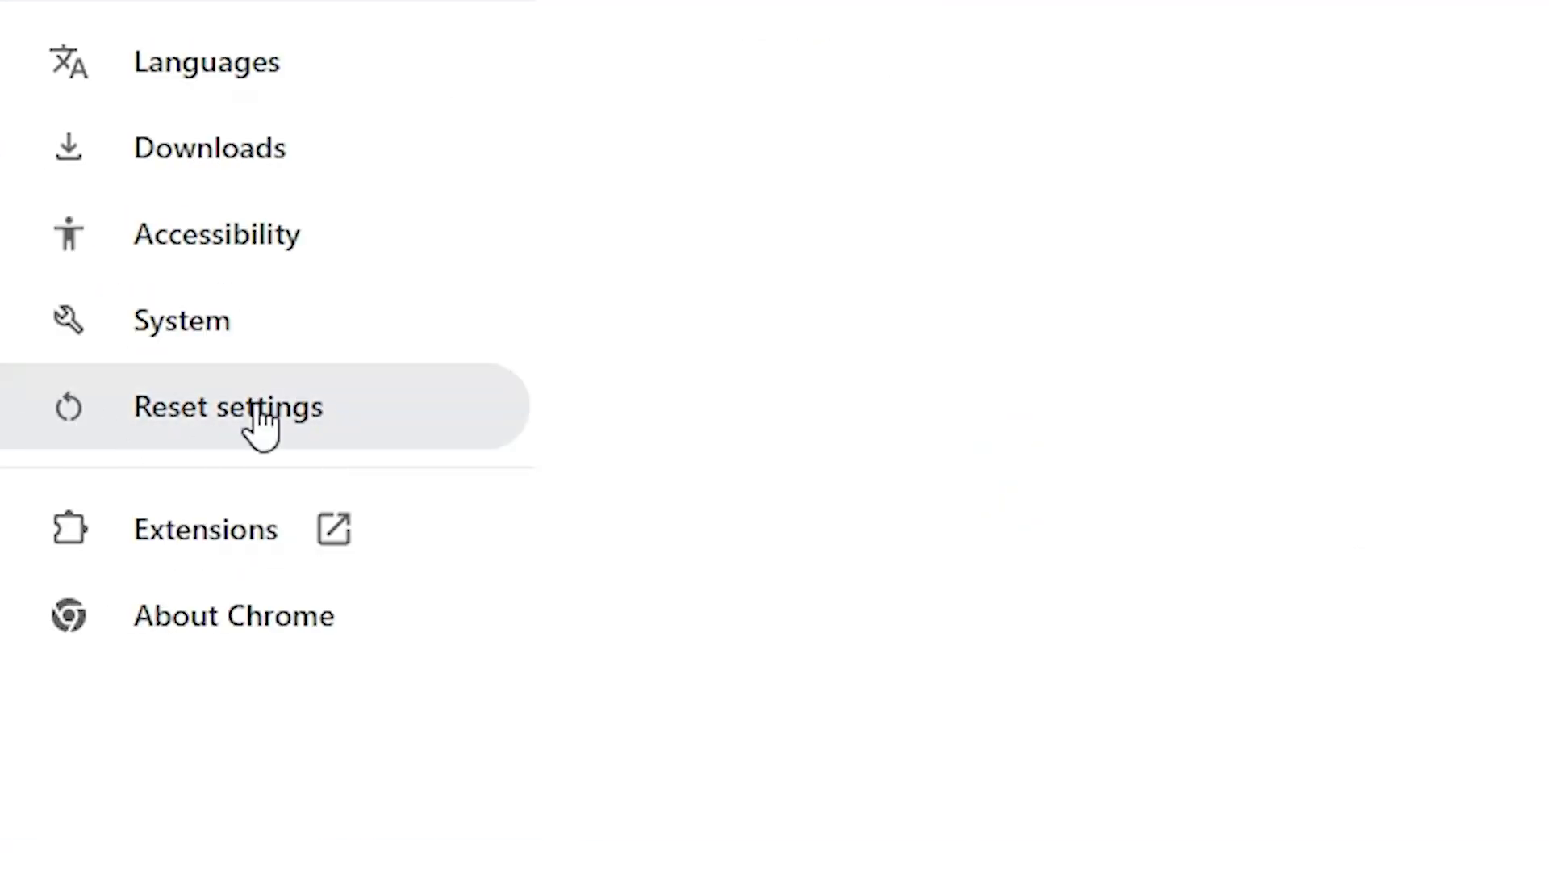
pyautogui.click(247, 410)
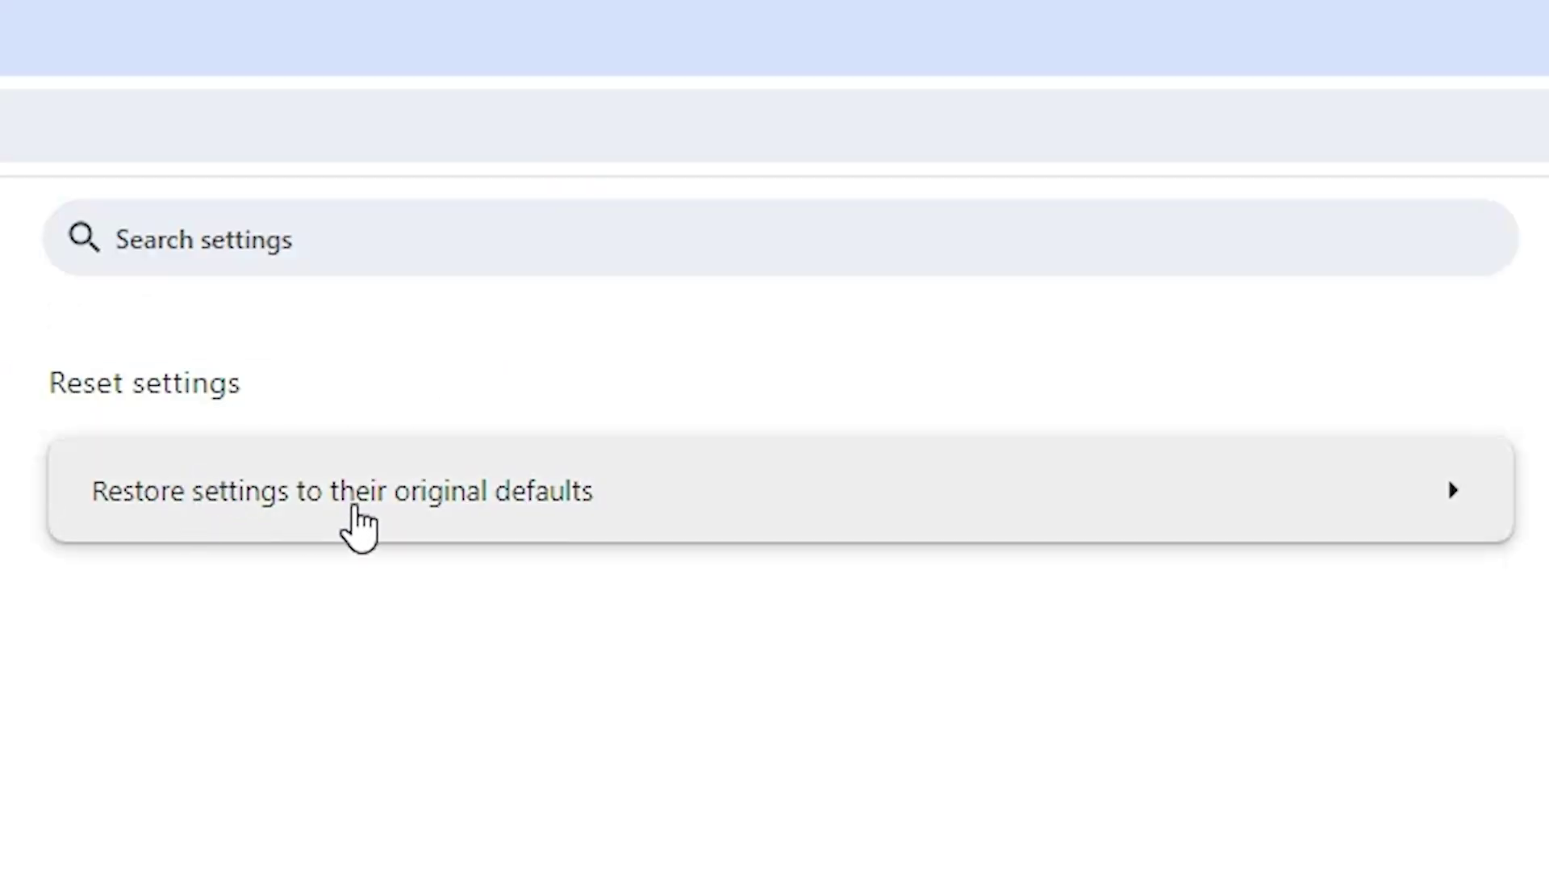
pyautogui.click(524, 502)
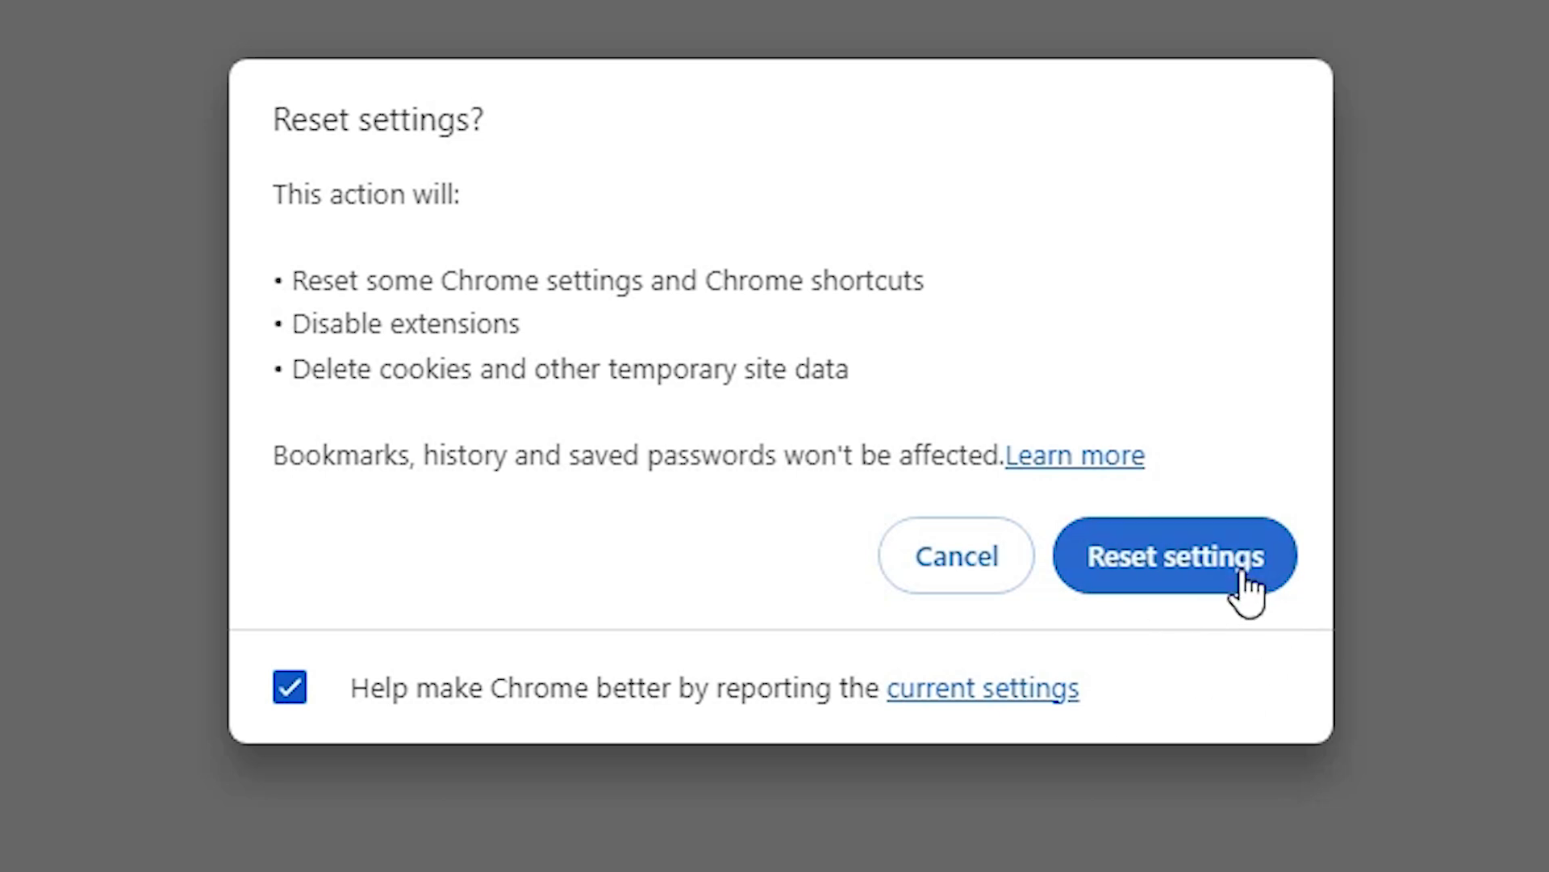
pyautogui.click(1247, 585)
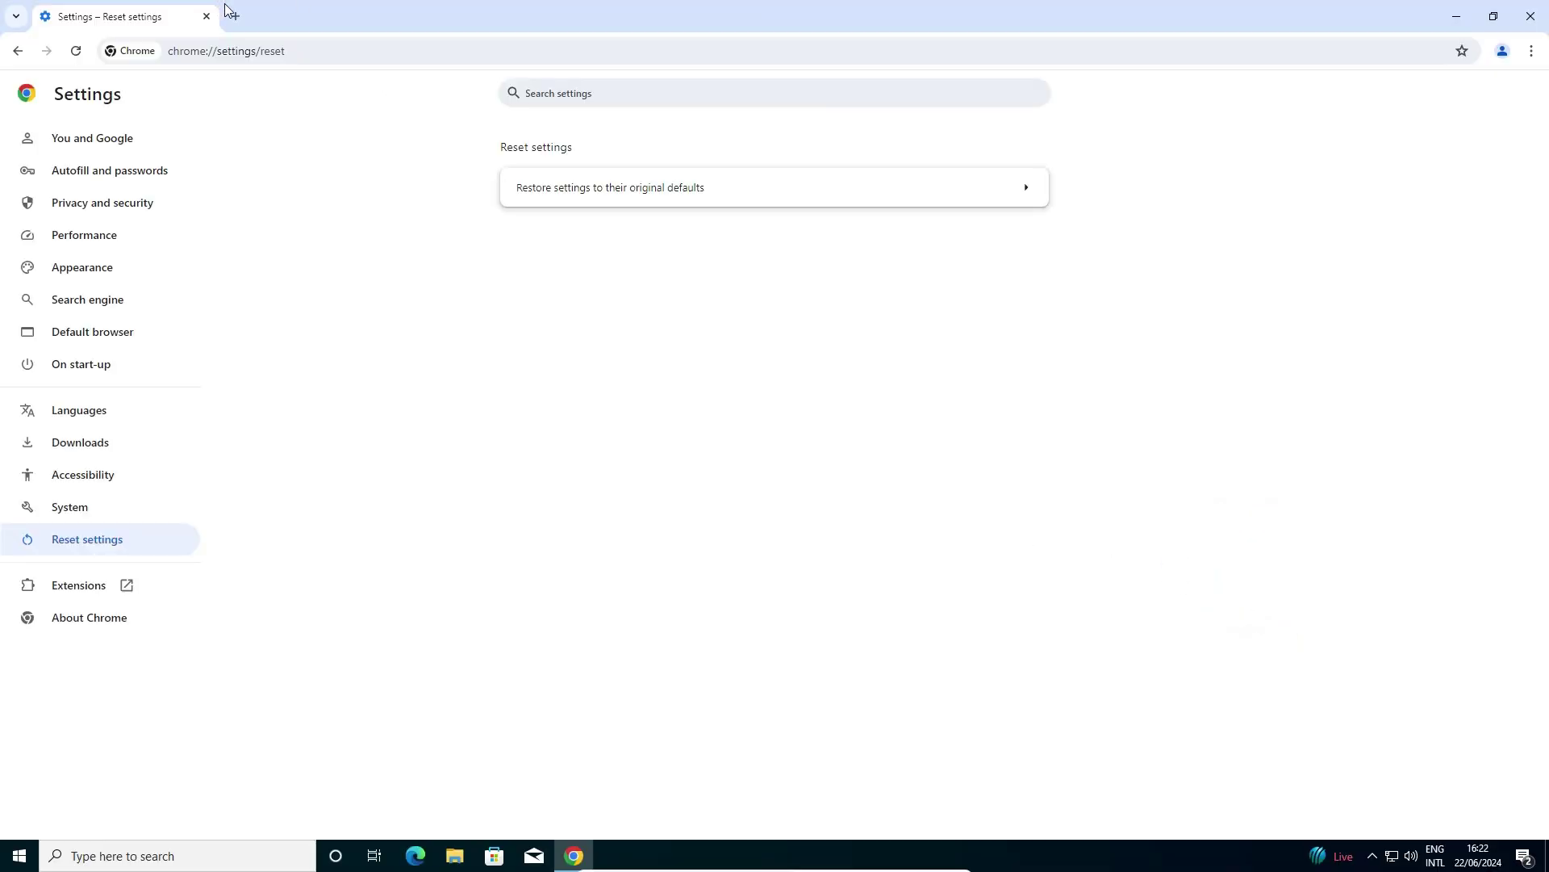
# Replace the Settings page with a new tab and bring up its print preview
pyautogui.click(234, 16)
pyautogui.click(207, 16)
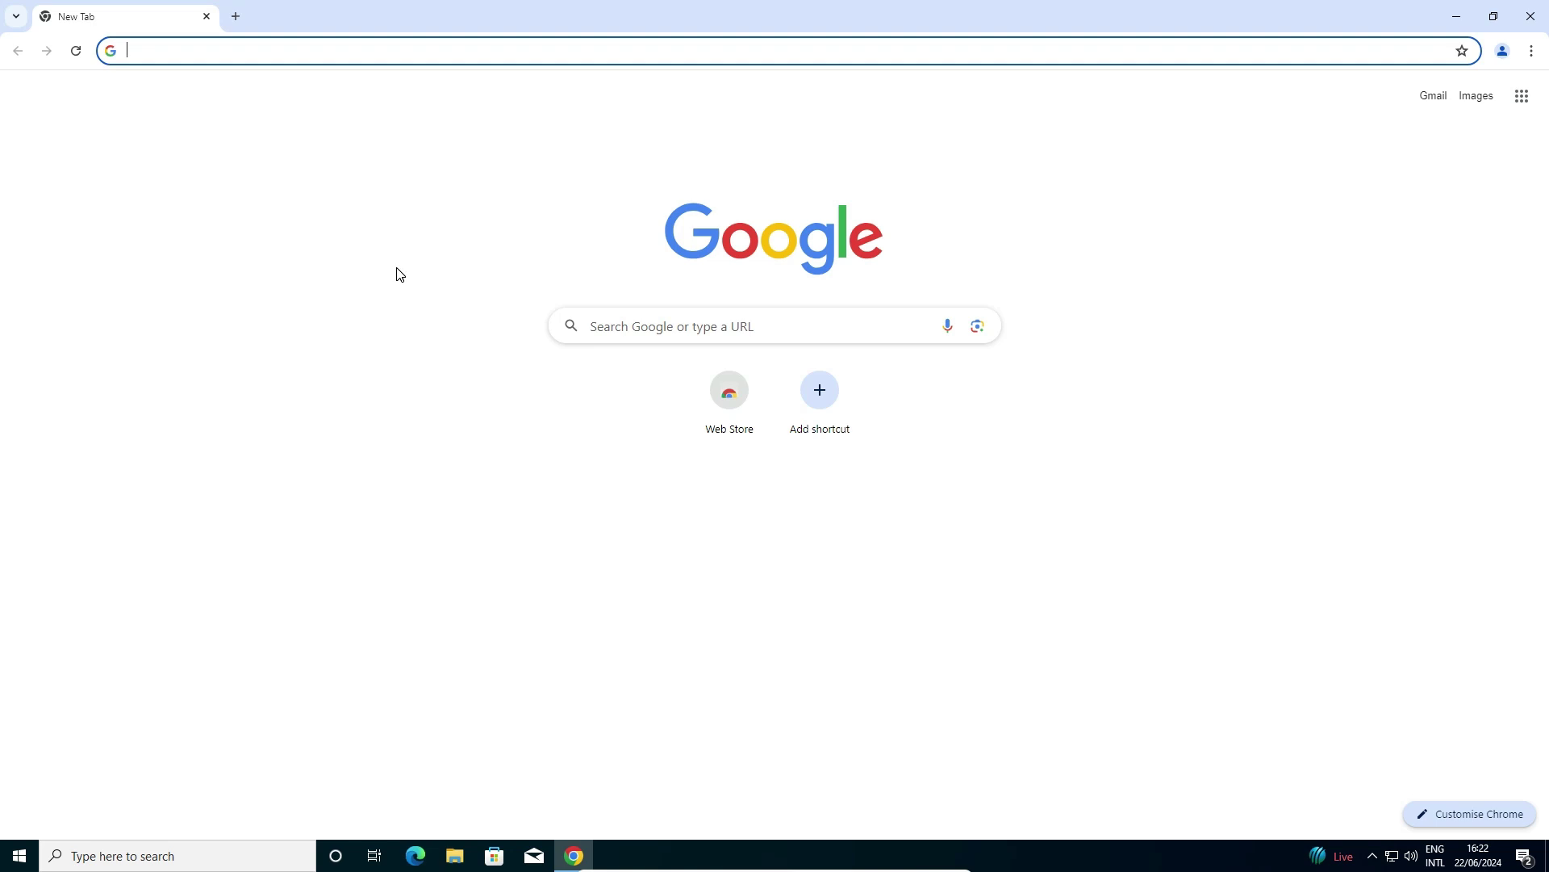
pyautogui.hotkey('ctrl', 'p')
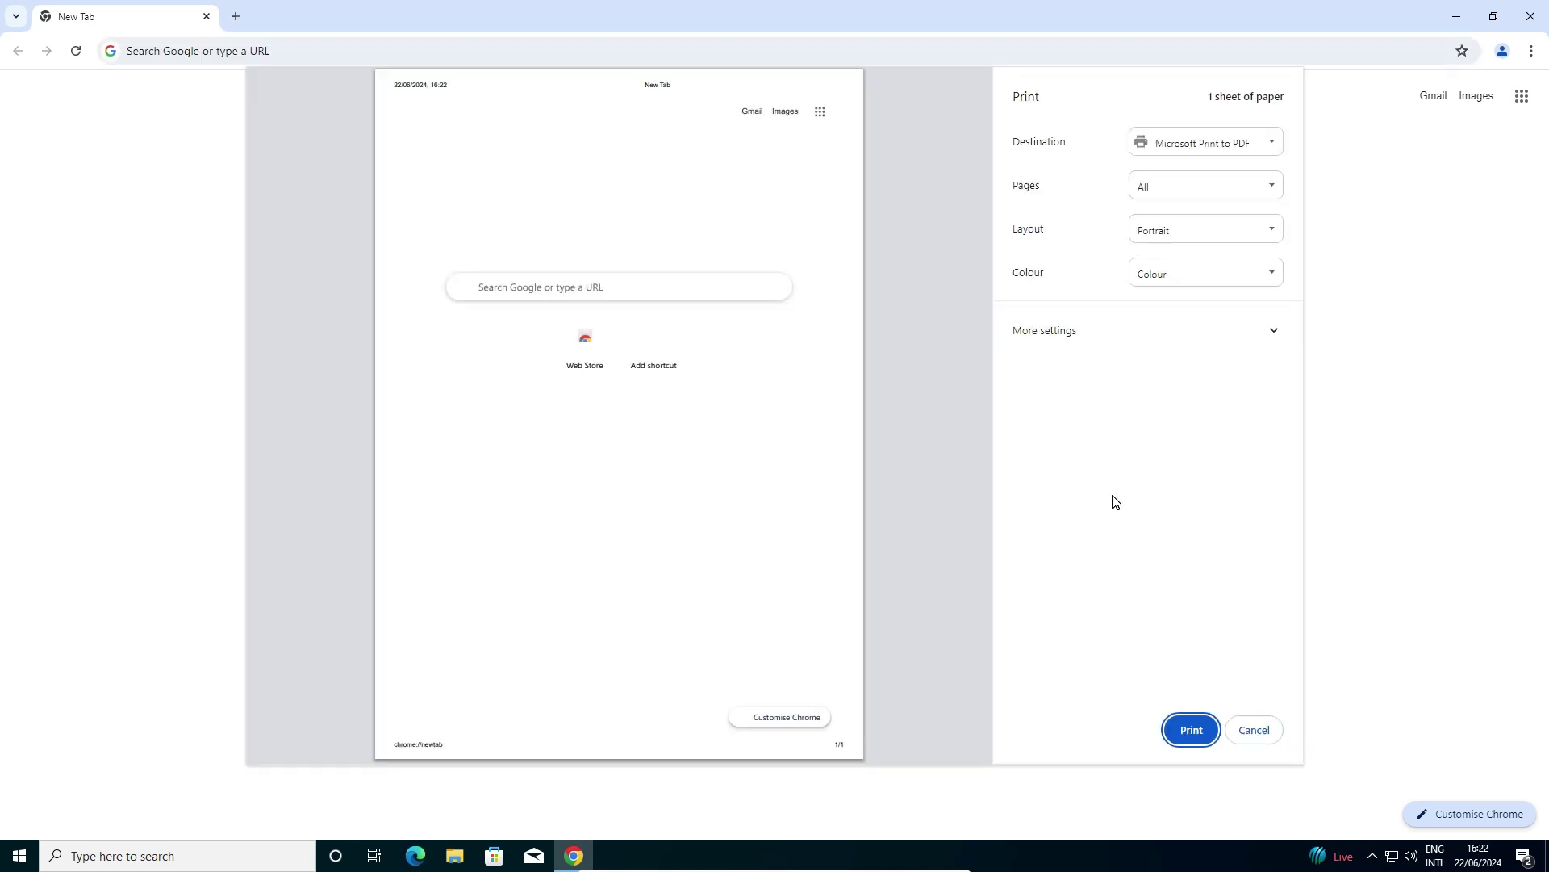